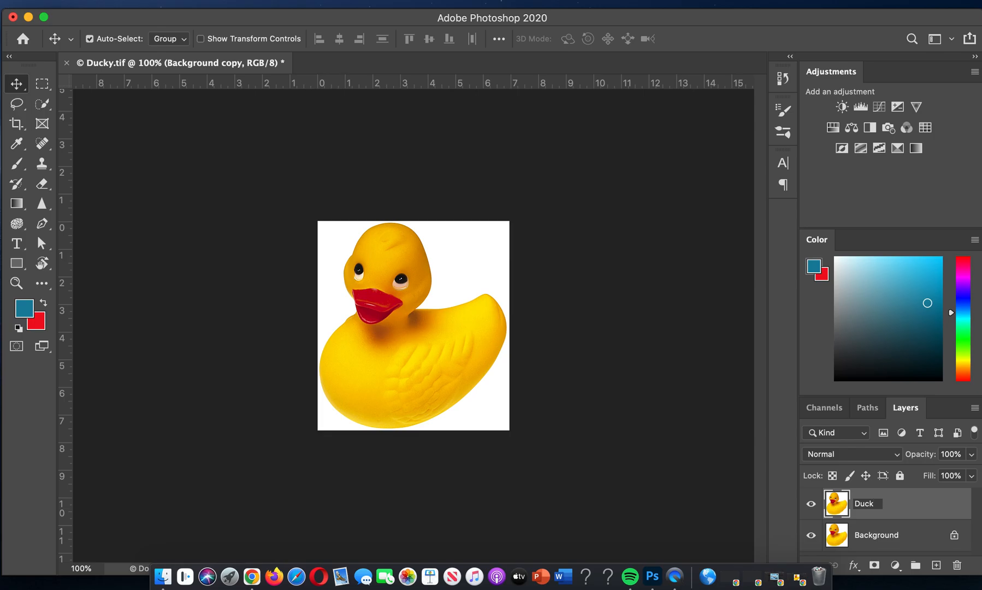
# Name the duplicated layer Duck.
pyautogui.press('Return')
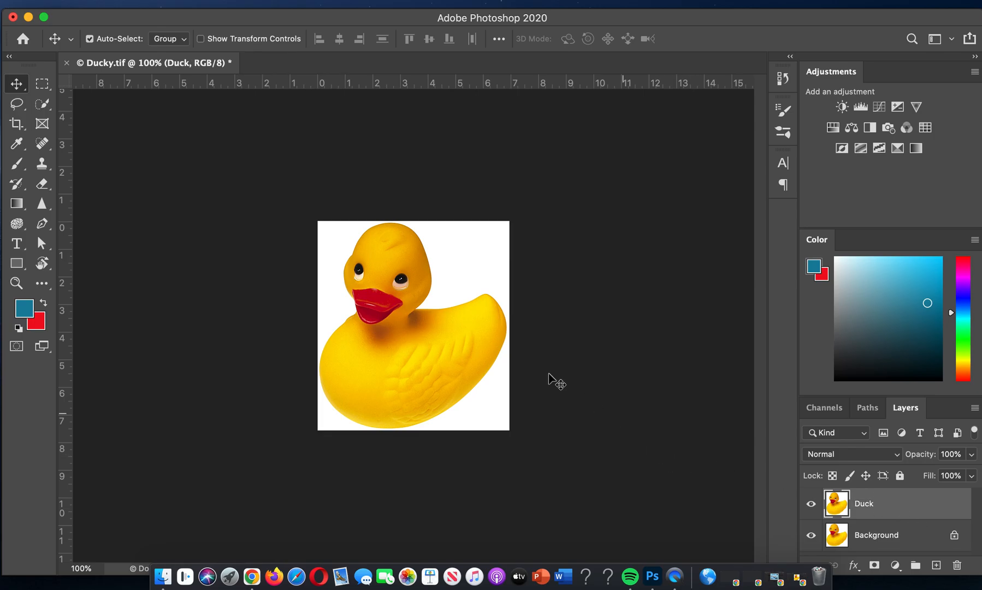
pyautogui.scroll(5, 409, 345)
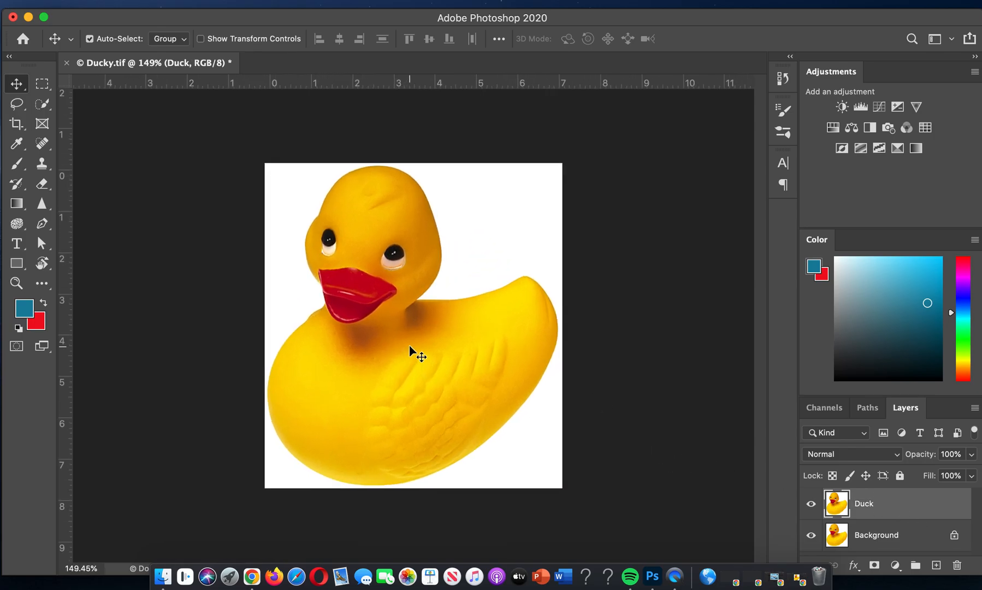
pyautogui.scroll(3, 409, 344)
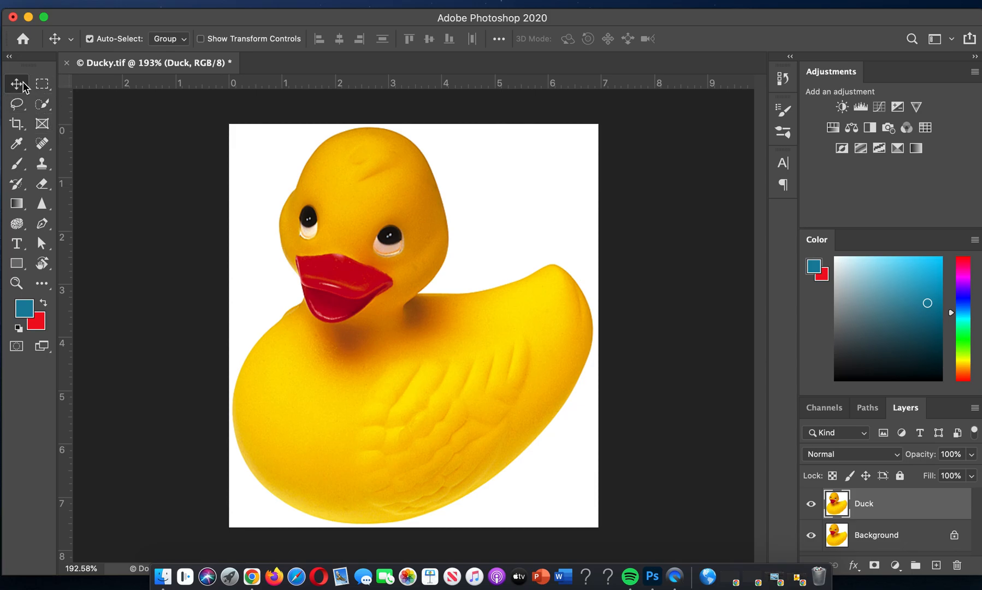
# Try moving the Duck layer diagonally down across the canvas, and undo the move.
pyautogui.moveTo(301, 232); pyautogui.dragTo(433, 335)
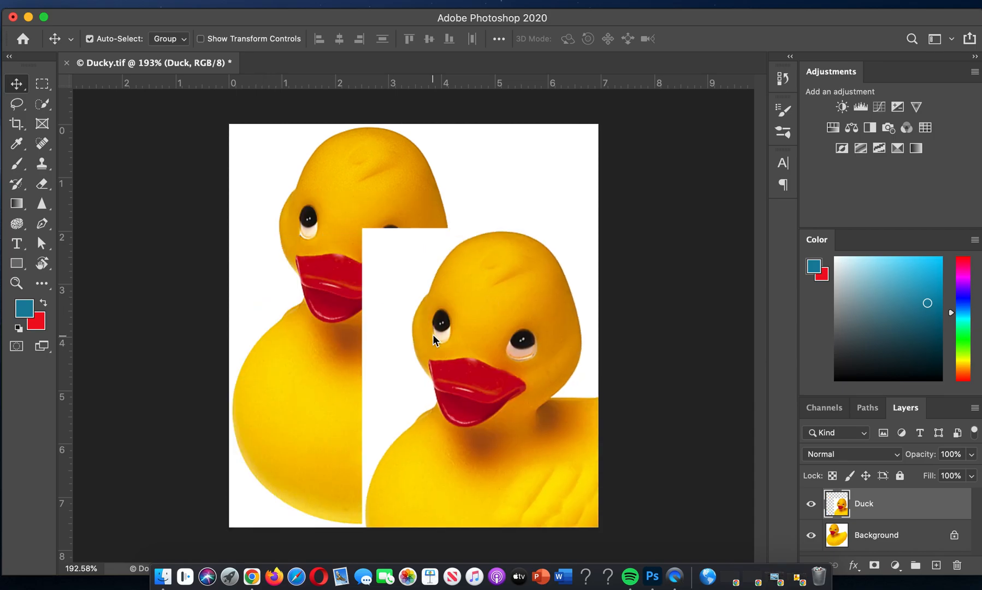
pyautogui.press('super+z')
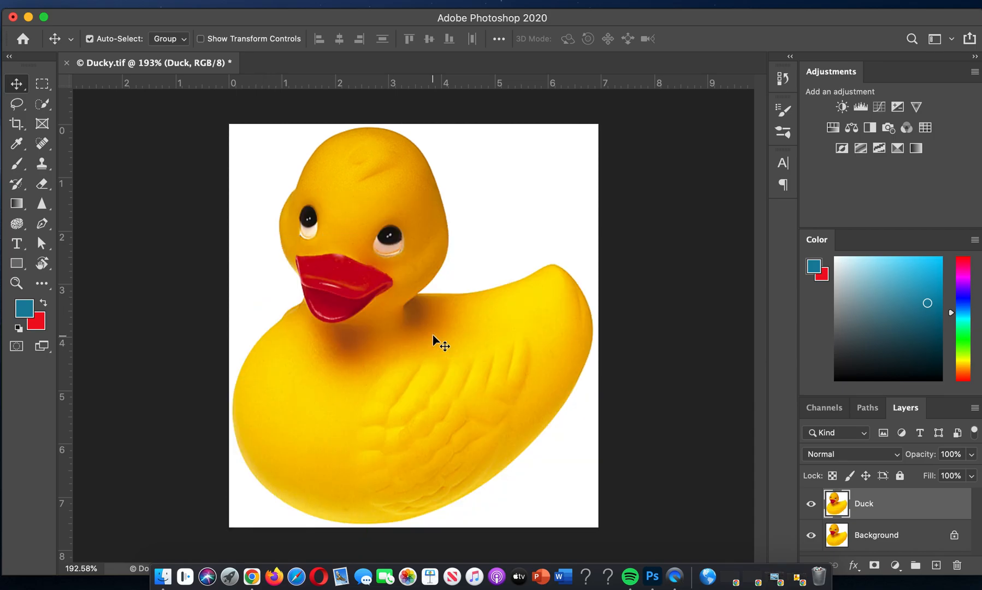
# Build one combined selection from three overlapping rectangular marquees over the duck's head, back and wing.
pyautogui.click(44, 83)
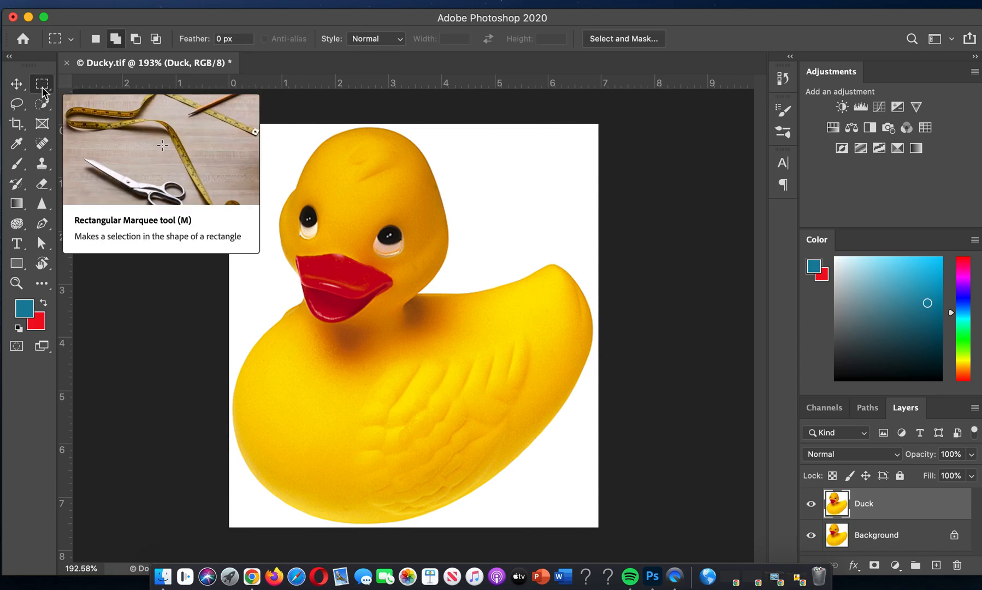
pyautogui.moveTo(274, 153); pyautogui.dragTo(459, 332)
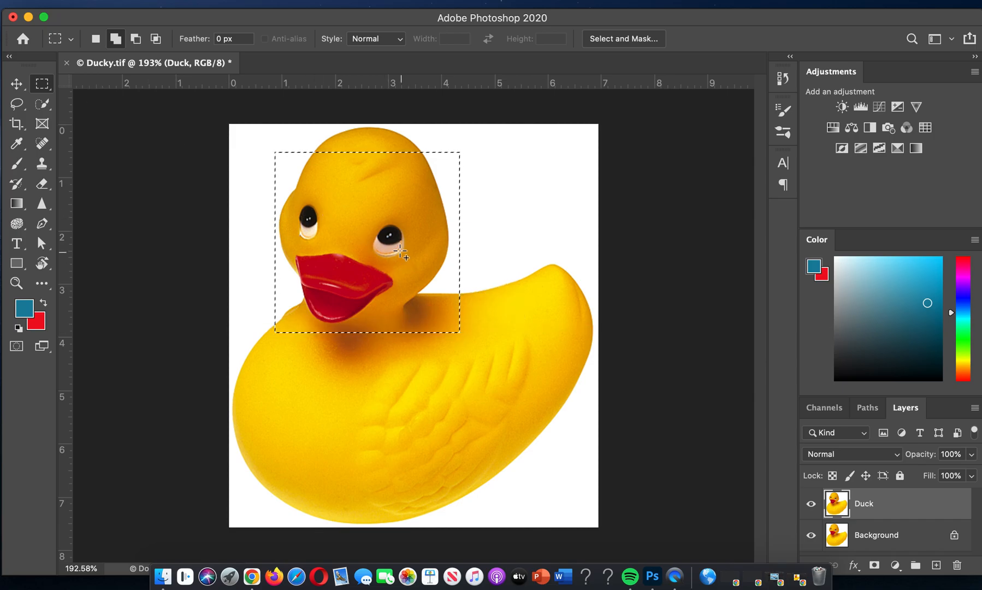
pyautogui.moveTo(388, 243); pyautogui.dragTo(528, 405)
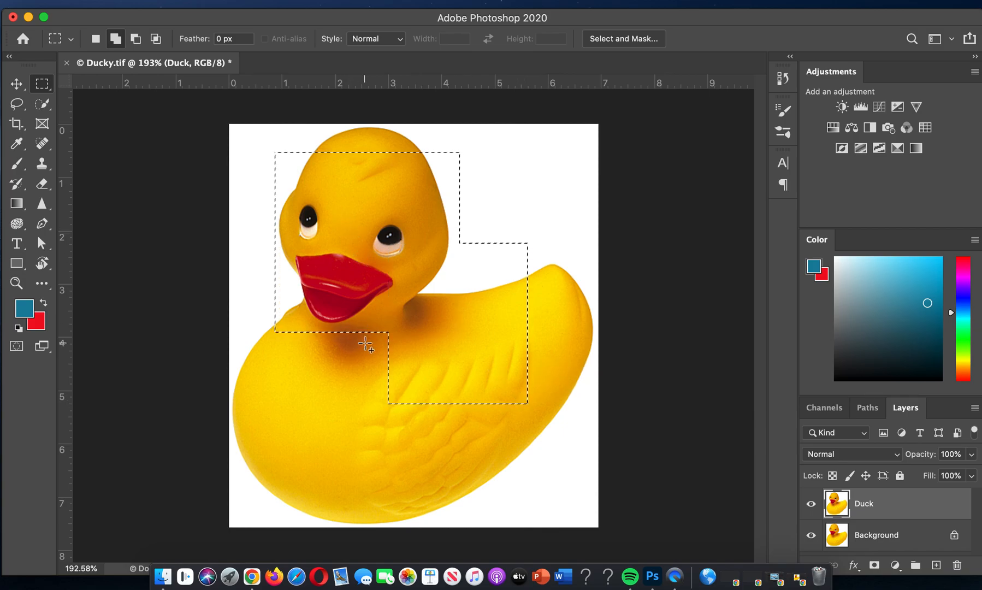
pyautogui.moveTo(334, 372); pyautogui.dragTo(444, 456)
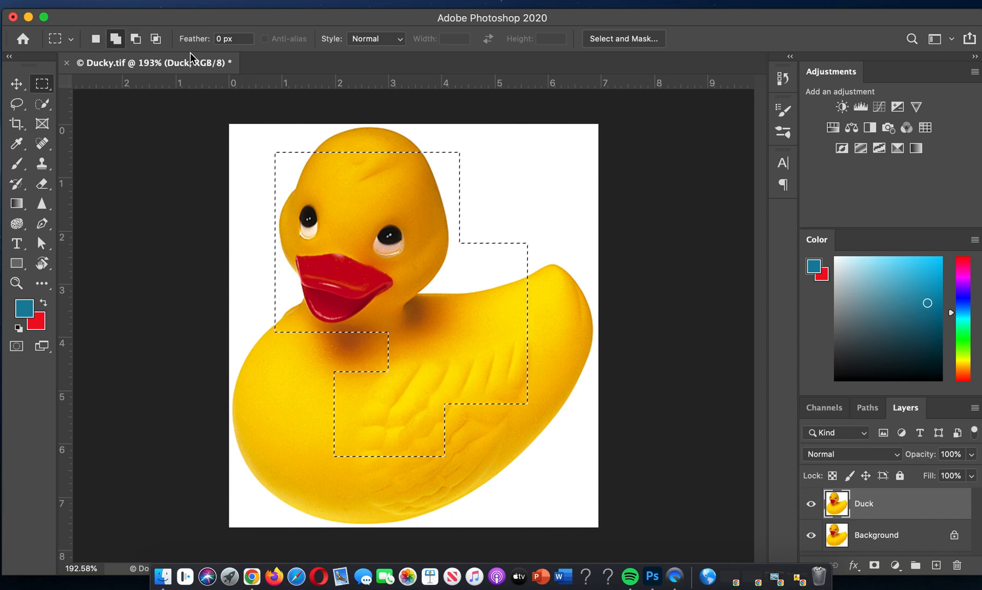
# Start a new rectangular selection on the duck's body, add a rectangle reaching the neck, and subtract one over the back.
pyautogui.click(97, 37)
pyautogui.moveTo(285, 374); pyautogui.dragTo(413, 481)
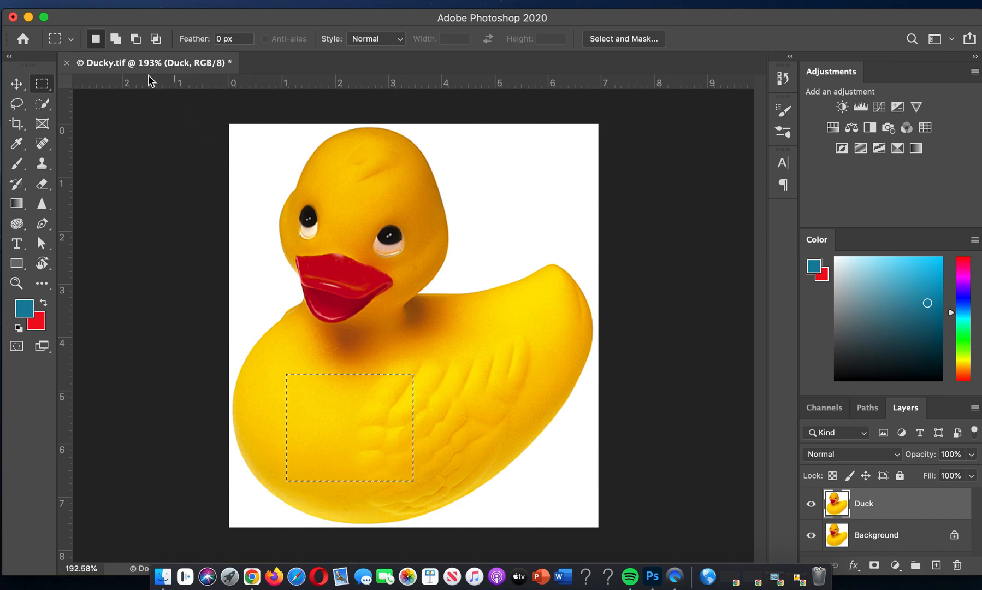
pyautogui.click(117, 39)
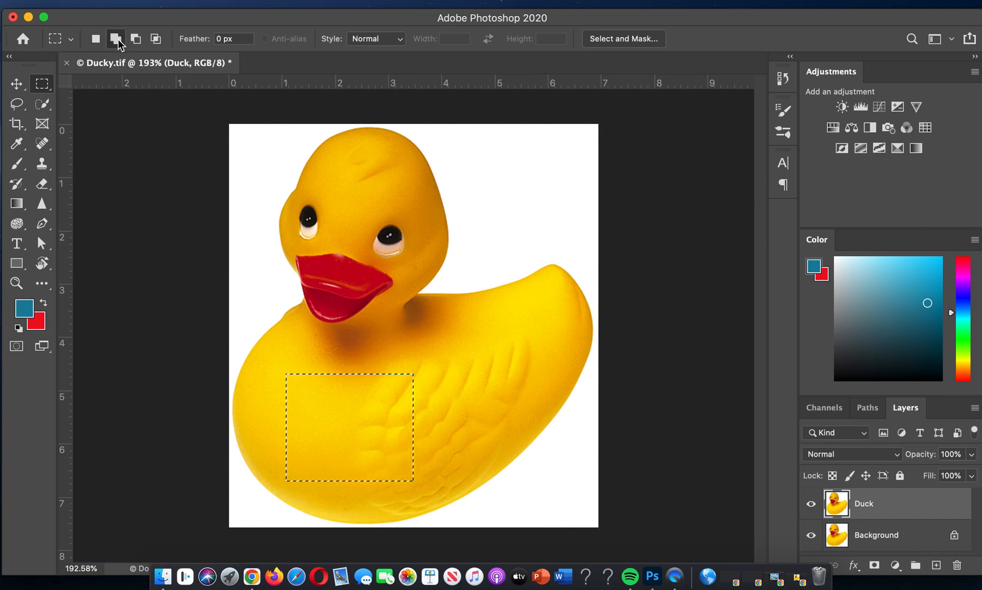
pyautogui.moveTo(352, 304); pyautogui.dragTo(470, 419)
pyautogui.click(136, 39)
pyautogui.moveTo(402, 251); pyautogui.dragTo(540, 368)
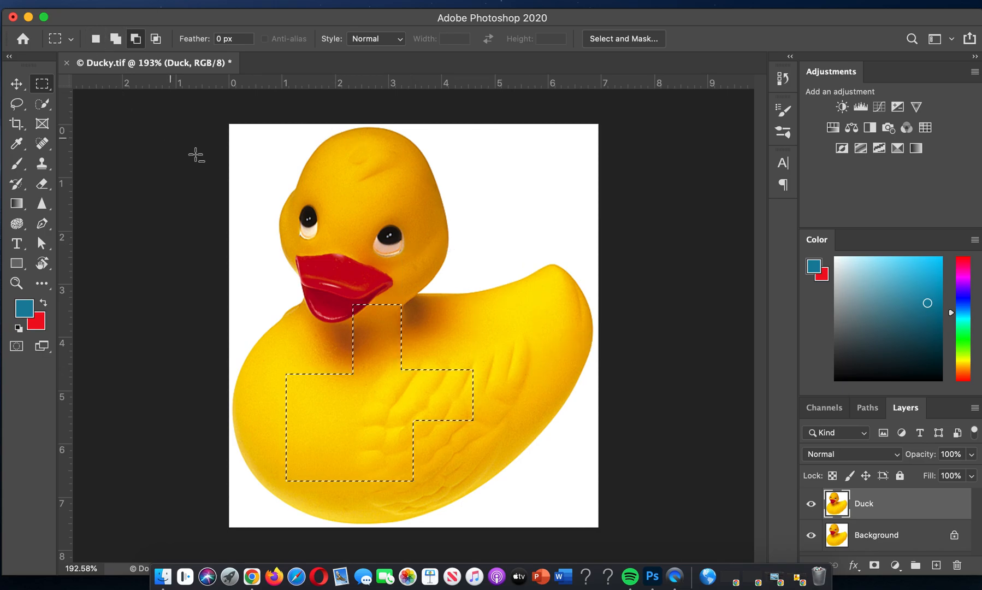
# Replace the selection with one rectangle over the right eye, and try elliptical marquees over the face, back and beak.
pyautogui.click(96, 38)
pyautogui.moveTo(380, 198); pyautogui.dragTo(495, 329)
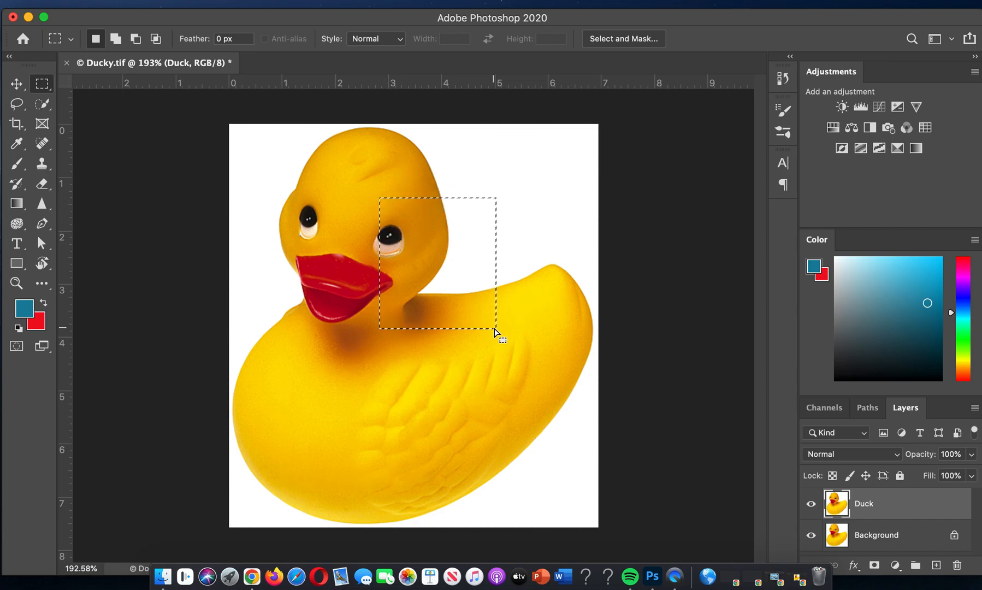
pyautogui.click(43, 83)
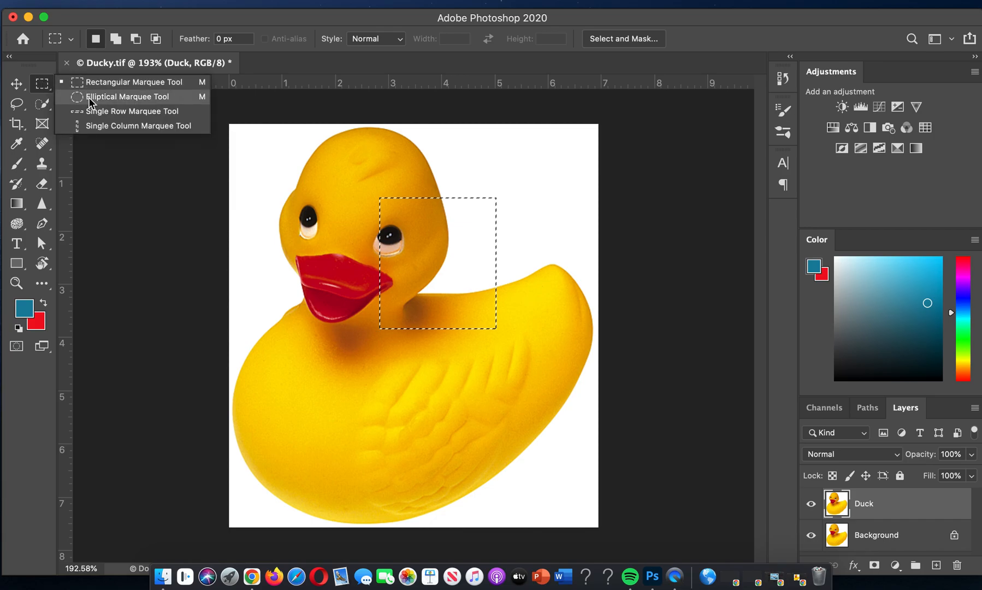
pyautogui.click(89, 97)
pyautogui.moveTo(261, 165); pyautogui.dragTo(387, 304)
pyautogui.moveTo(428, 215); pyautogui.dragTo(510, 379)
pyautogui.moveTo(371, 255); pyautogui.dragTo(383, 302)
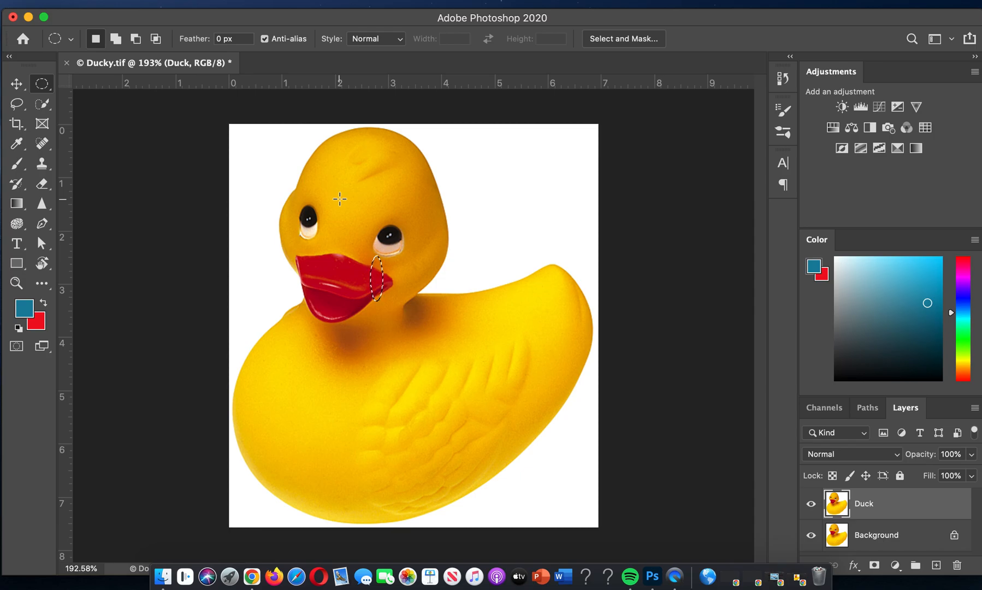
# Select the duck's left pupil with a small elliptical marquee.
pyautogui.click(309, 1)
pyautogui.click(313, 20)
pyautogui.moveTo(299, 204); pyautogui.dragTo(320, 227)
pyautogui.scroll(6, 320, 228)
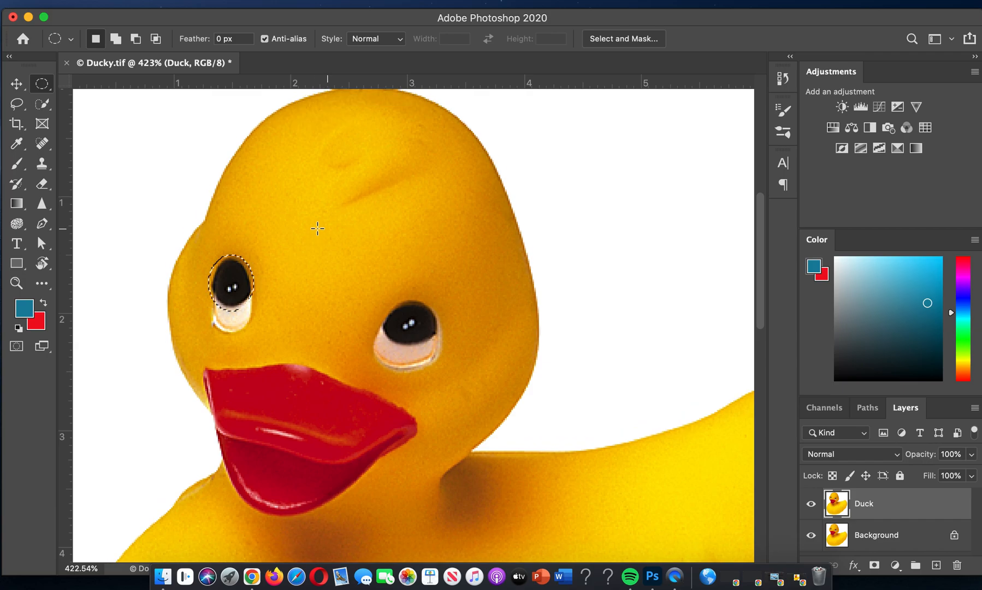
pyautogui.scroll(3, 318, 228)
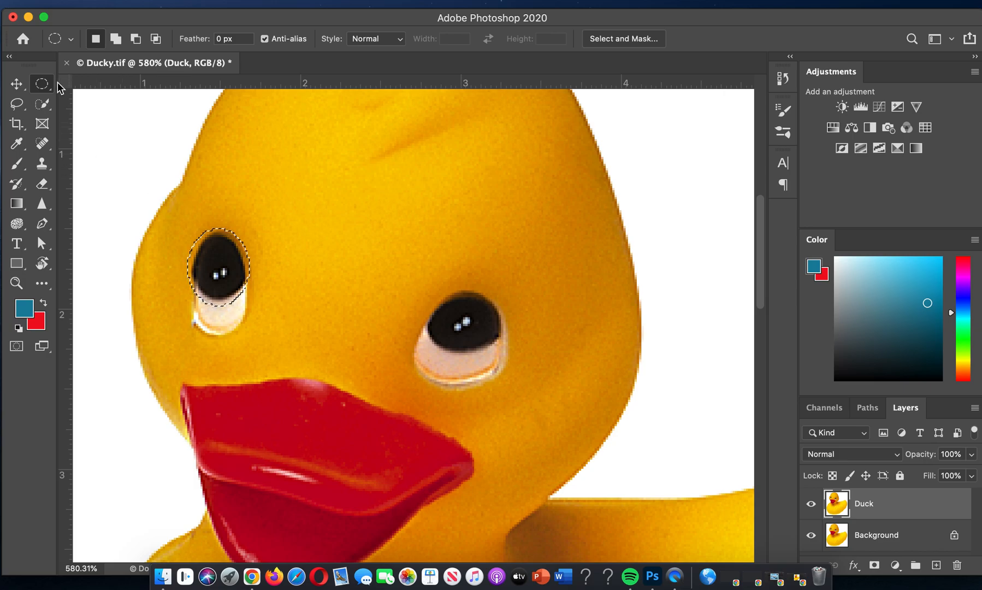
# Move the selected pupil up onto the forehead with the Background layer hidden, and clear the selection.
pyautogui.click(15, 86)
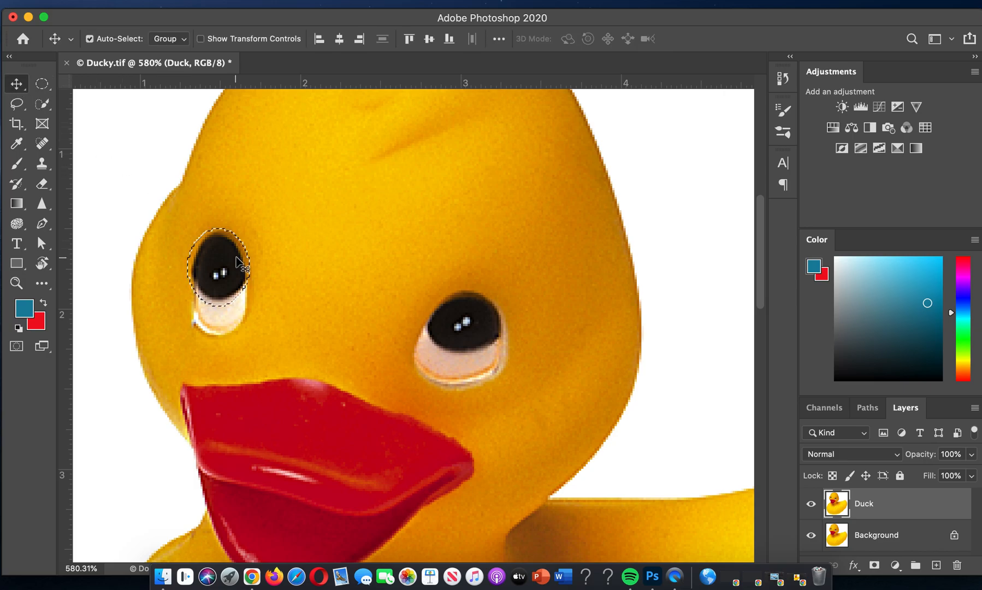
pyautogui.moveTo(238, 263); pyautogui.dragTo(326, 228)
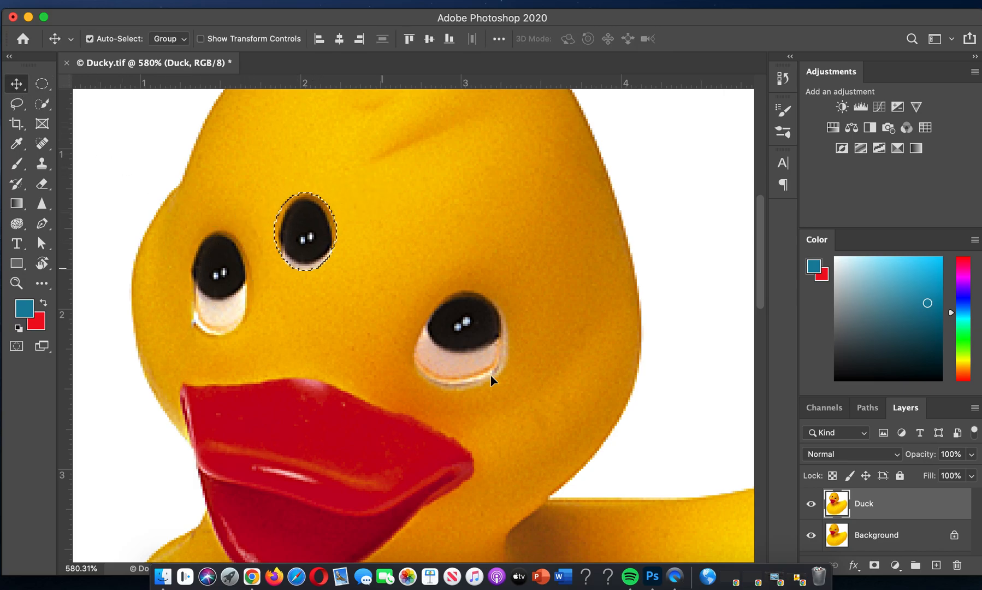
pyautogui.click(811, 535)
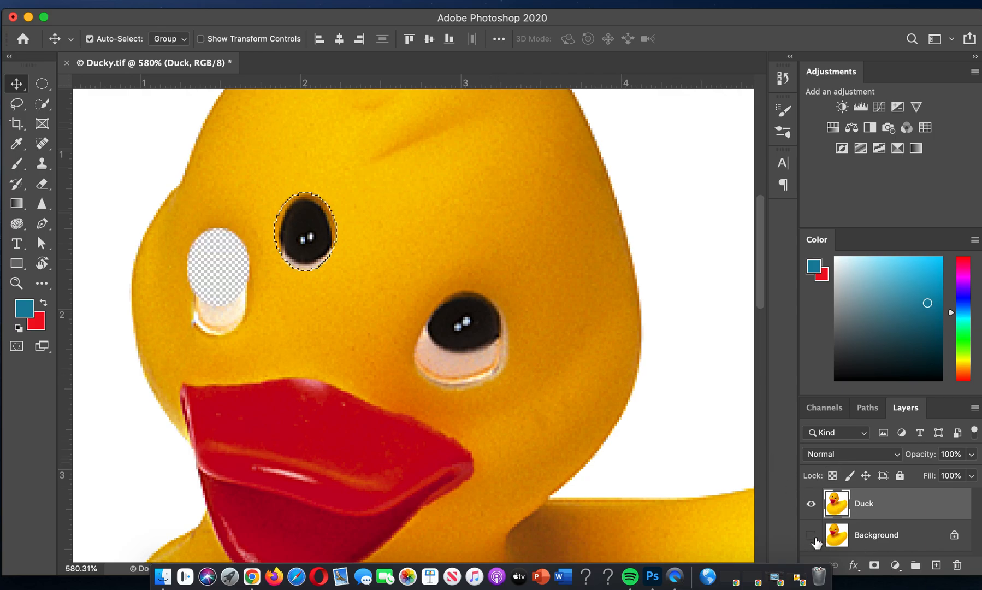
pyautogui.moveTo(298, 215); pyautogui.dragTo(310, 244)
pyautogui.press('super+d')
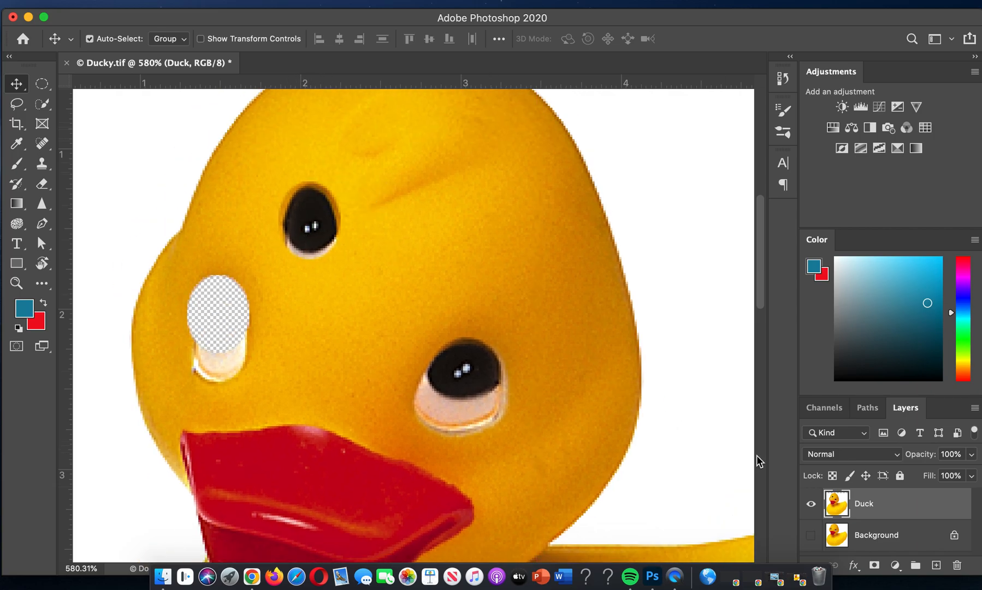
# Select the relocated pupil with an elliptical marquee, move it across the forehead above the right eye, and deselect.
pyautogui.click(42, 84)
pyautogui.moveTo(277, 183); pyautogui.dragTo(342, 255)
pyautogui.click(17, 84)
pyautogui.moveTo(295, 227); pyautogui.dragTo(407, 249)
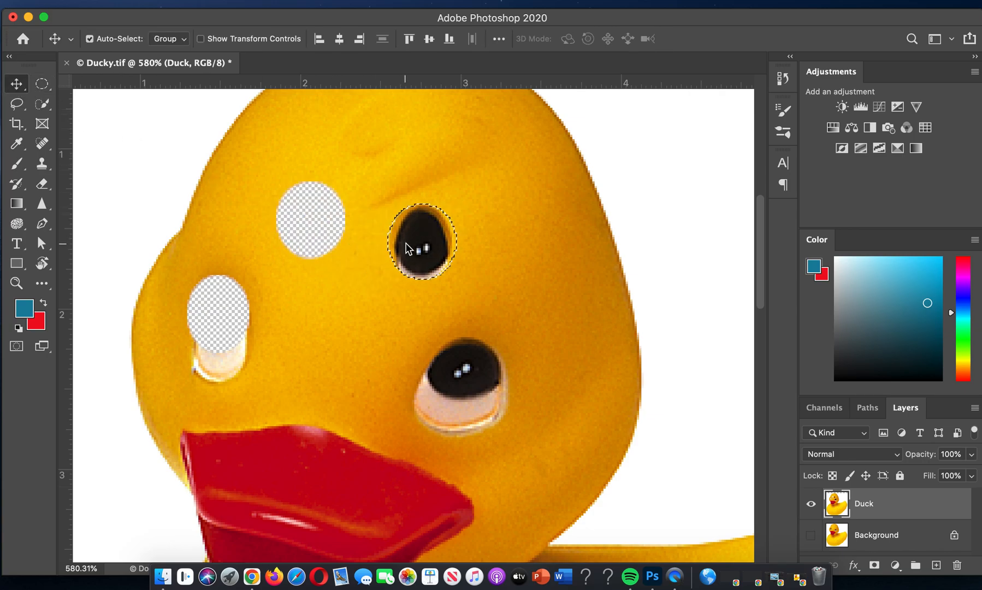
pyautogui.press('super+d')
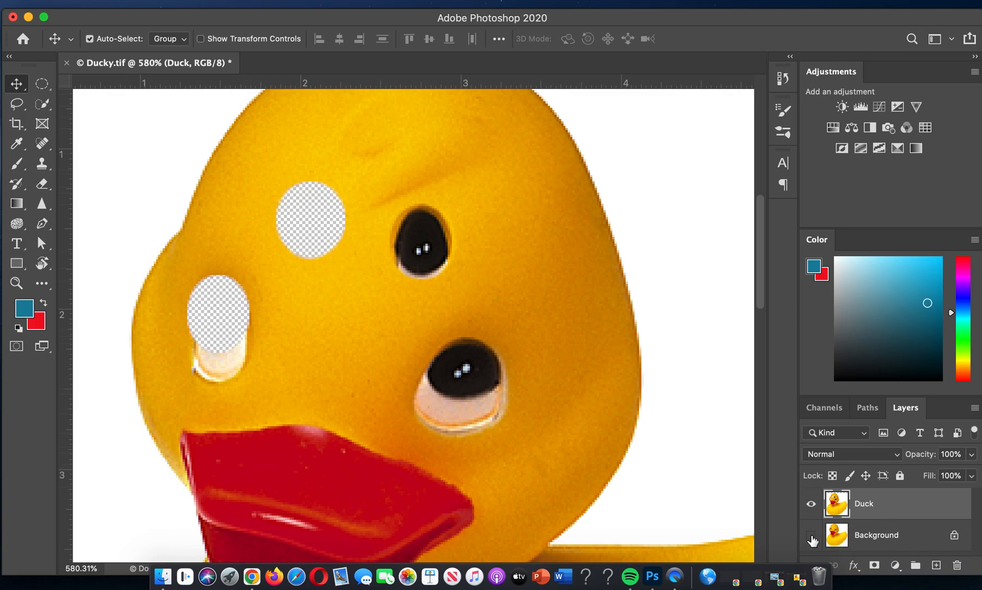
# Delete the Duck layer and leave the Background layer visible.
pyautogui.moveTo(883, 505); pyautogui.dragTo(955, 564)
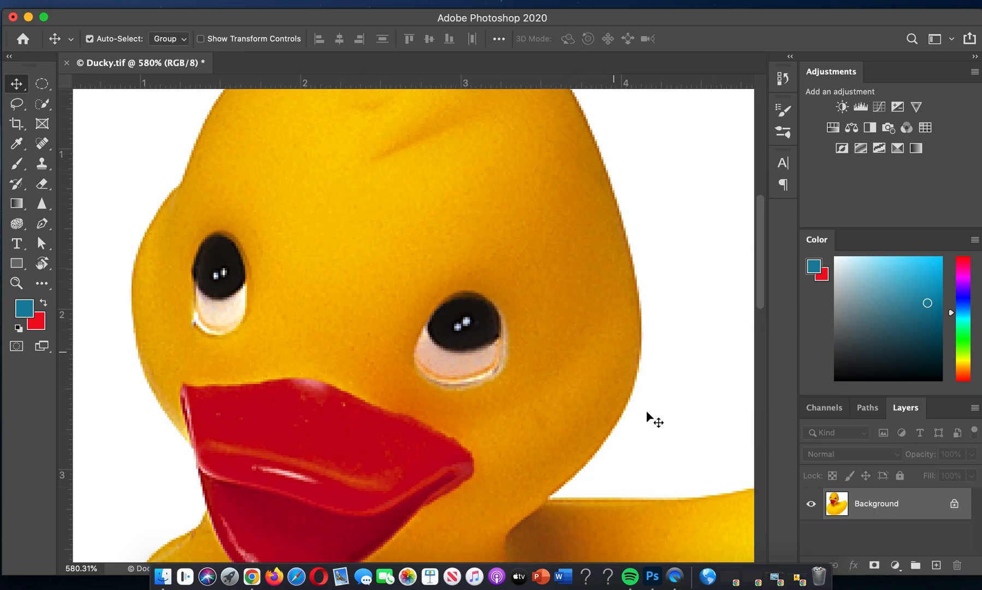
pyautogui.scroll(-5, 426, 391)
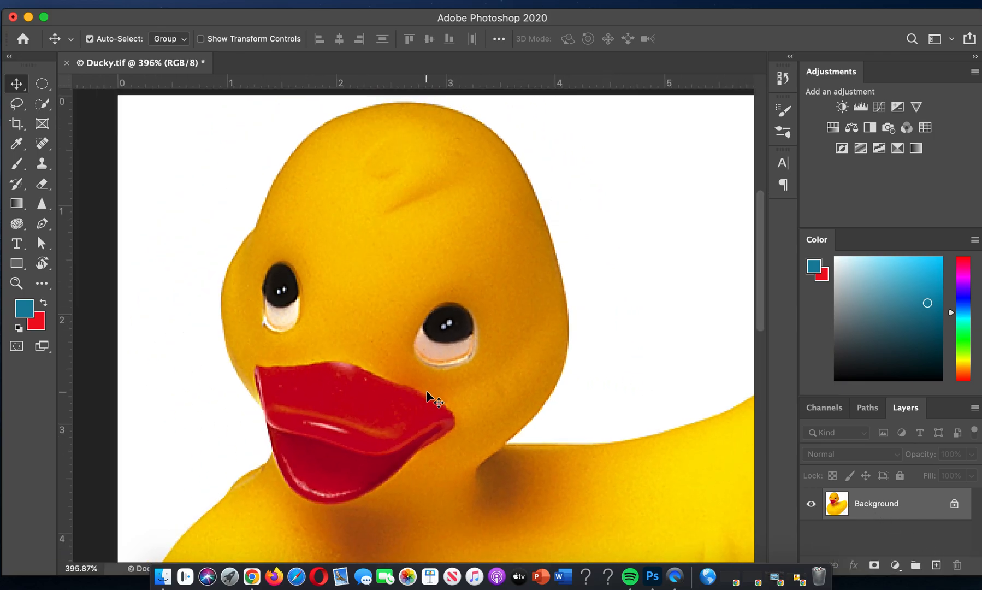
pyautogui.scroll(-3, 427, 392)
pyautogui.hscroll(3, 426, 391)
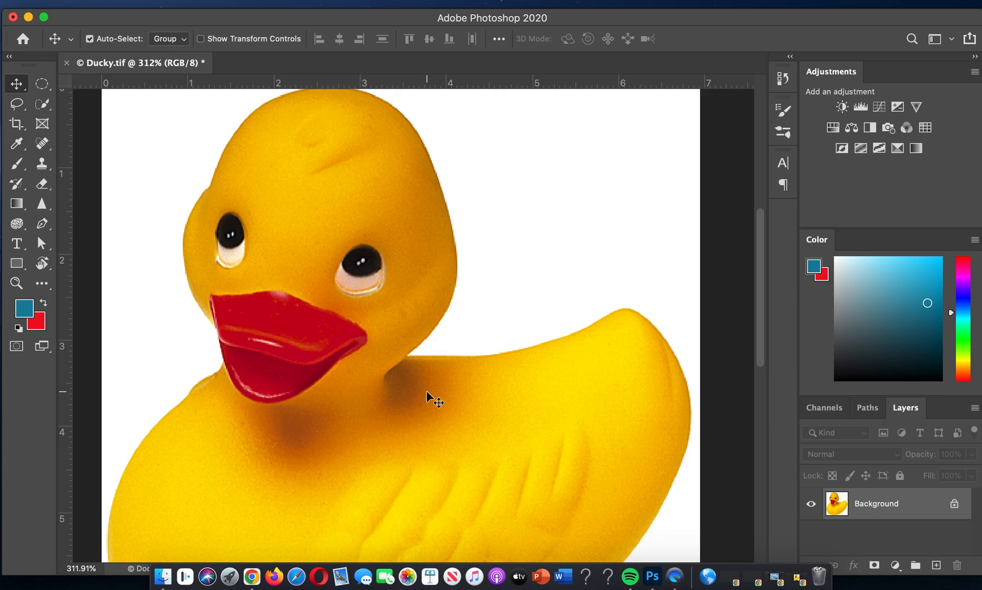
# Try elliptical marquees on the white area beside the head, and select the left pupil with an ellipse.
pyautogui.click(41, 85)
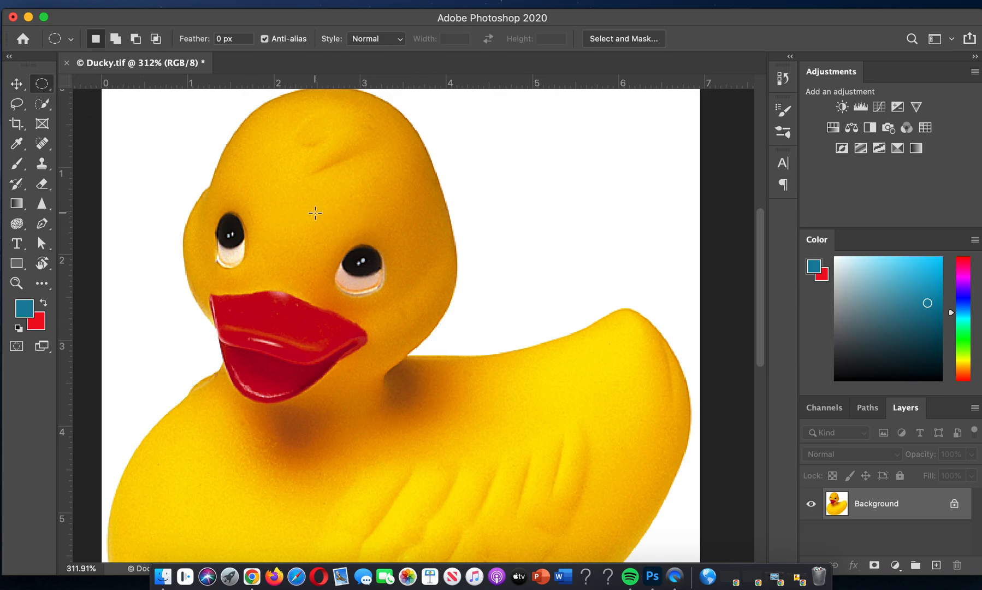
pyautogui.moveTo(486, 161); pyautogui.dragTo(583, 254)
pyautogui.press('super+d')
pyautogui.moveTo(491, 179); pyautogui.dragTo(507, 211)
pyautogui.moveTo(231, 233); pyautogui.dragTo(245, 247)
pyautogui.click(18, 85)
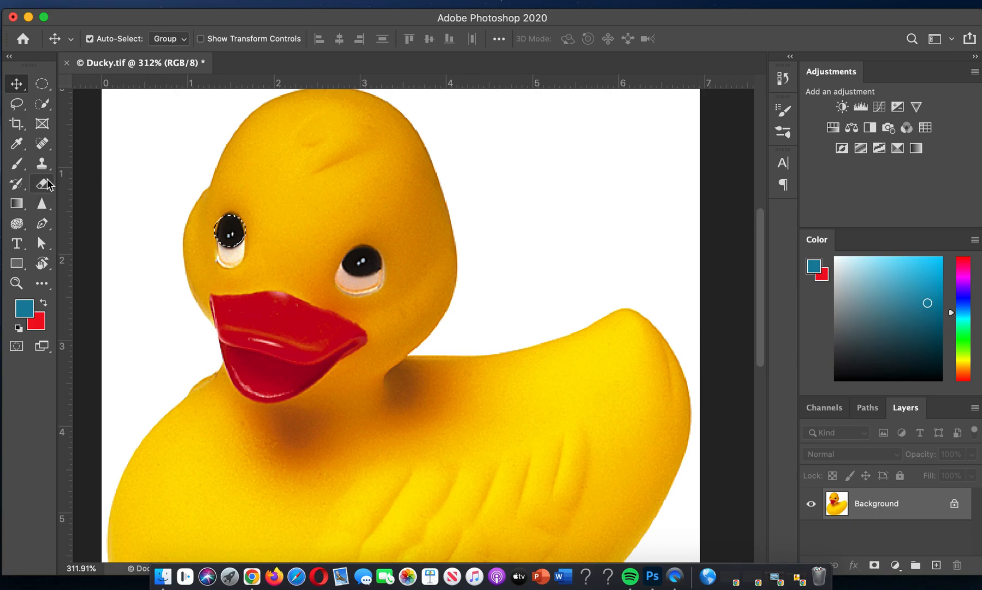
# Clear the pupil selection, draw a freehand Lasso selection around the duck's face, and deselect it.
pyautogui.click(15, 105)
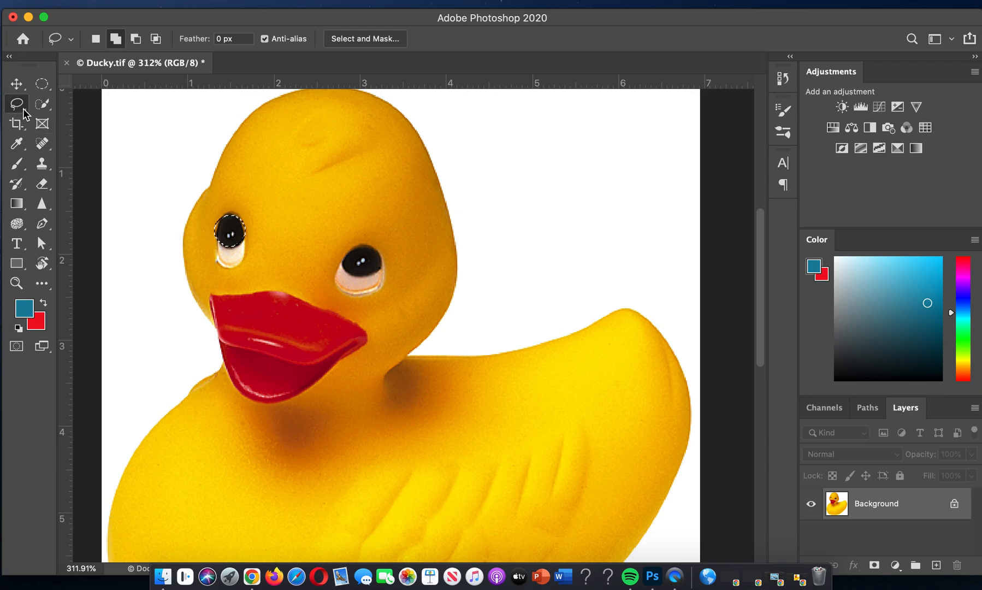
pyautogui.press('super+d')
pyautogui.moveTo(208, 141)
pyautogui.mouseDown()
pyautogui.moveTo(185, 151)
pyautogui.moveTo(163, 262)
pyautogui.moveTo(198, 372)
pyautogui.moveTo(282, 471)
pyautogui.moveTo(399, 405)
pyautogui.moveTo(456, 350)
pyautogui.moveTo(513, 268)
pyautogui.moveTo(488, 198)
pyautogui.moveTo(400, 148)
pyautogui.moveTo(257, 113)
pyautogui.moveTo(206, 143)
pyautogui.mouseUp()
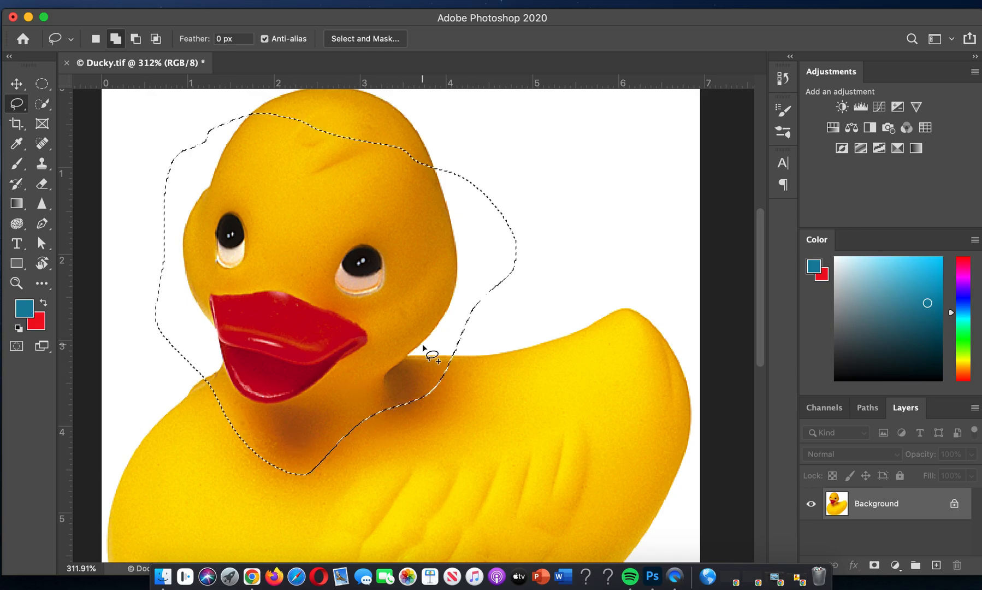
pyautogui.press('super+d')
# Draw a Lasso selection around the duck's right eye, and duplicate the Background layer.
pyautogui.moveTo(385, 223)
pyautogui.mouseDown()
pyautogui.moveTo(348, 230)
pyautogui.moveTo(325, 274)
pyautogui.moveTo(325, 301)
pyautogui.mouseUp()
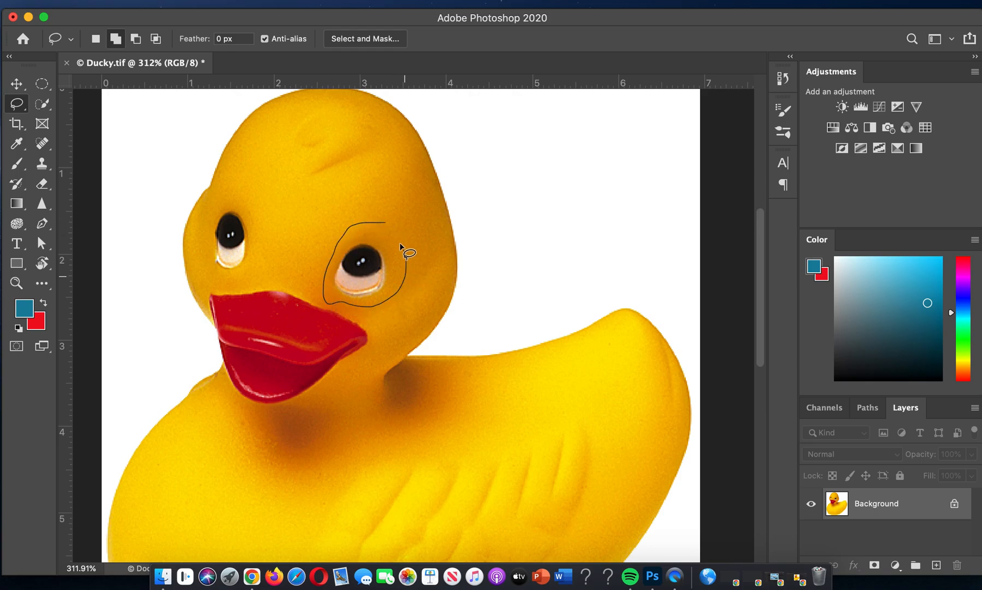
pyautogui.moveTo(386, 225); pyautogui.dragTo(384, 222)
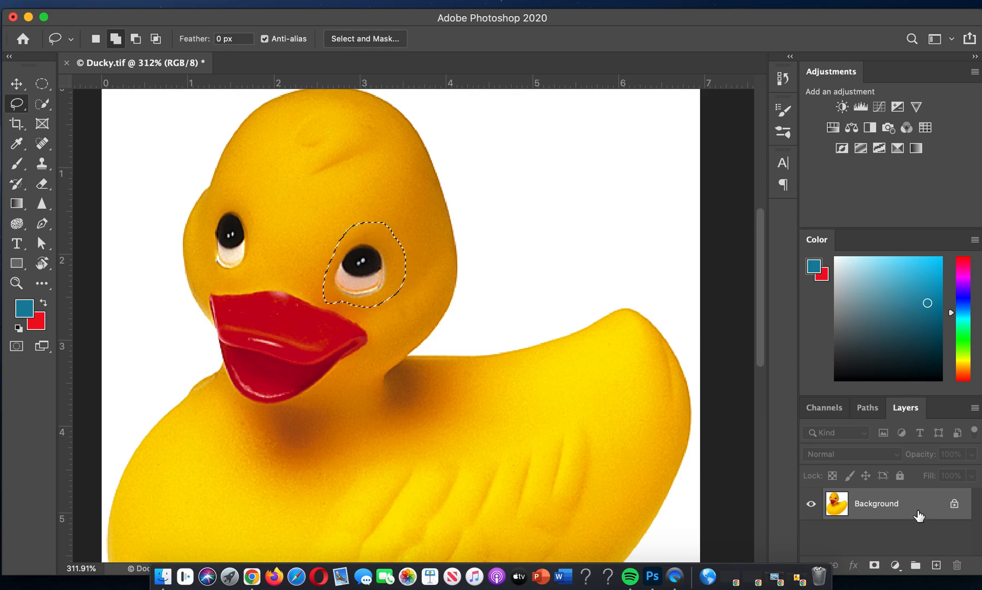
pyautogui.moveTo(924, 513); pyautogui.dragTo(936, 564)
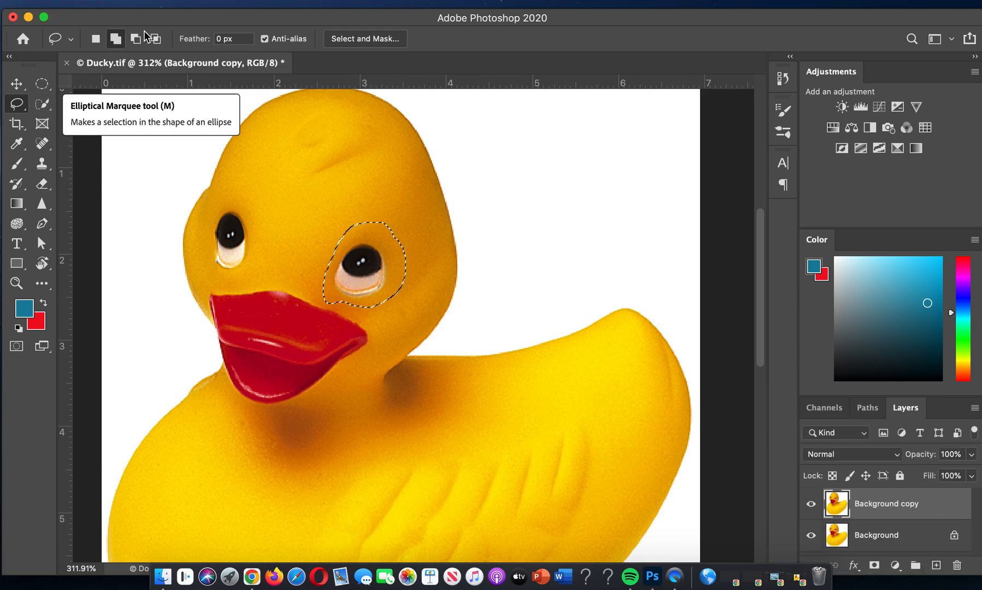
# Fill the selected right eye on the Background copy layer with Content-Aware contents at 100% opacity.
pyautogui.click(148, 1)
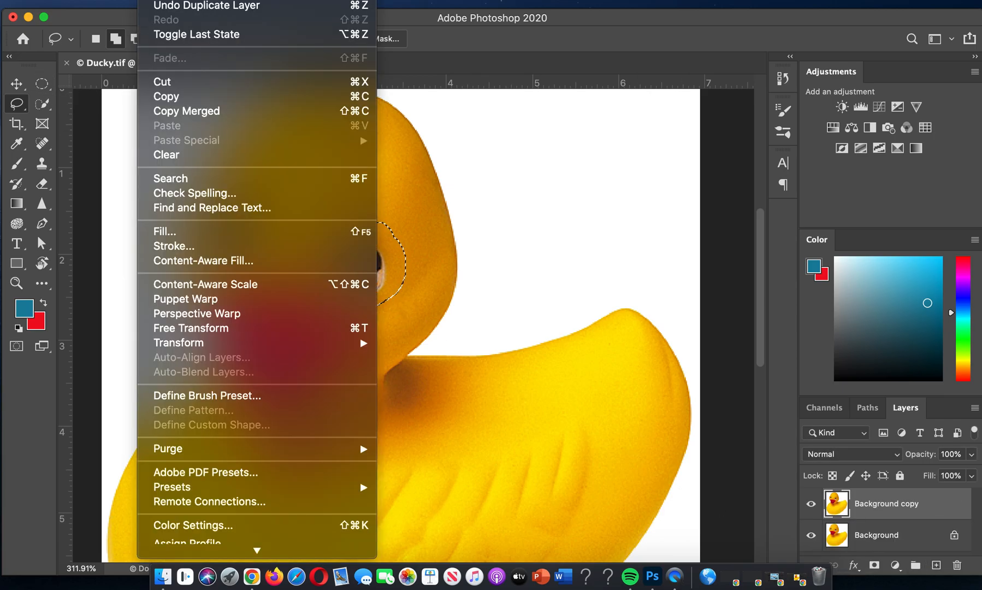
pyautogui.click(162, 233)
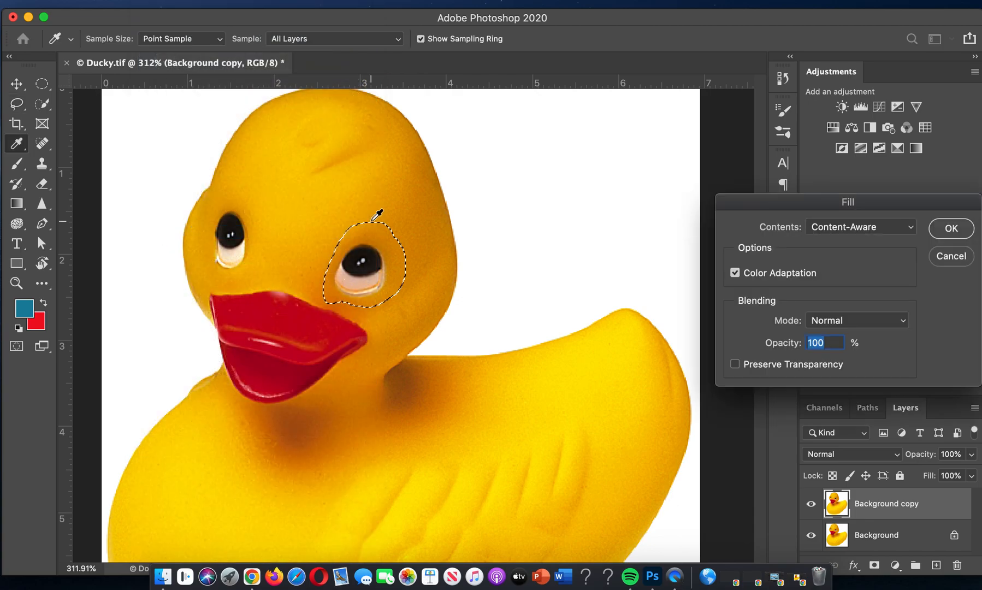
pyautogui.click(953, 228)
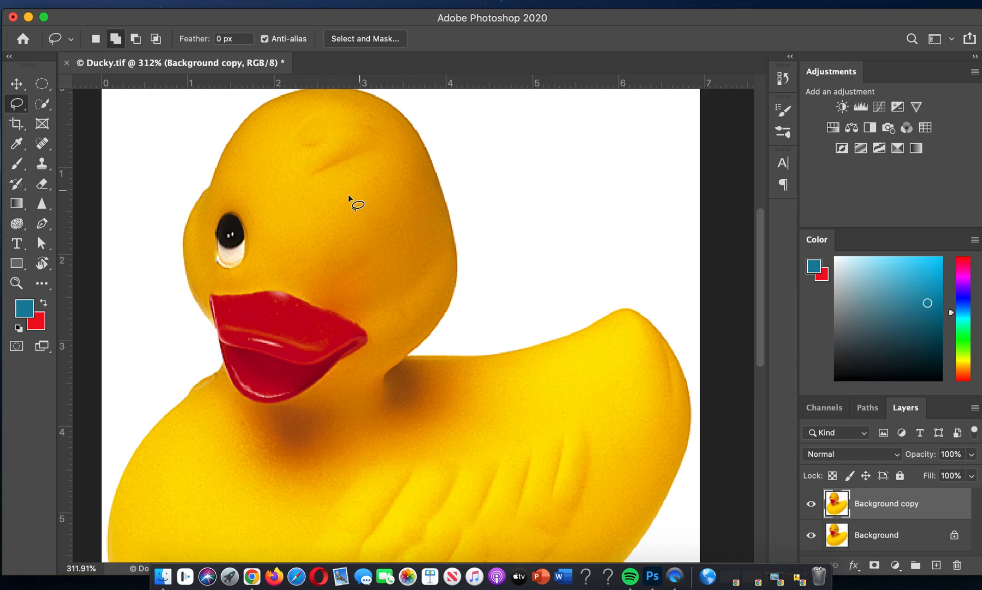
# Undo the Content-Aware fill and clear the selection around the eye.
pyautogui.press('super+z')
pyautogui.press('super+z')
pyautogui.press('super+d')
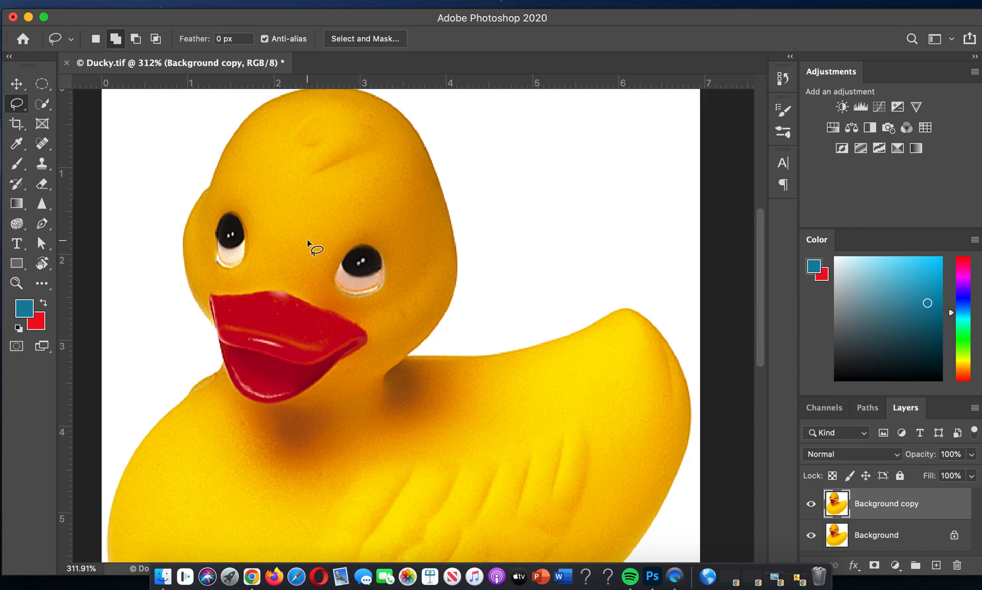
# Draw a jagged, many-cornered Polygonal Lasso selection across the duck's head and beak, and deselect it.
pyautogui.click(22, 104)
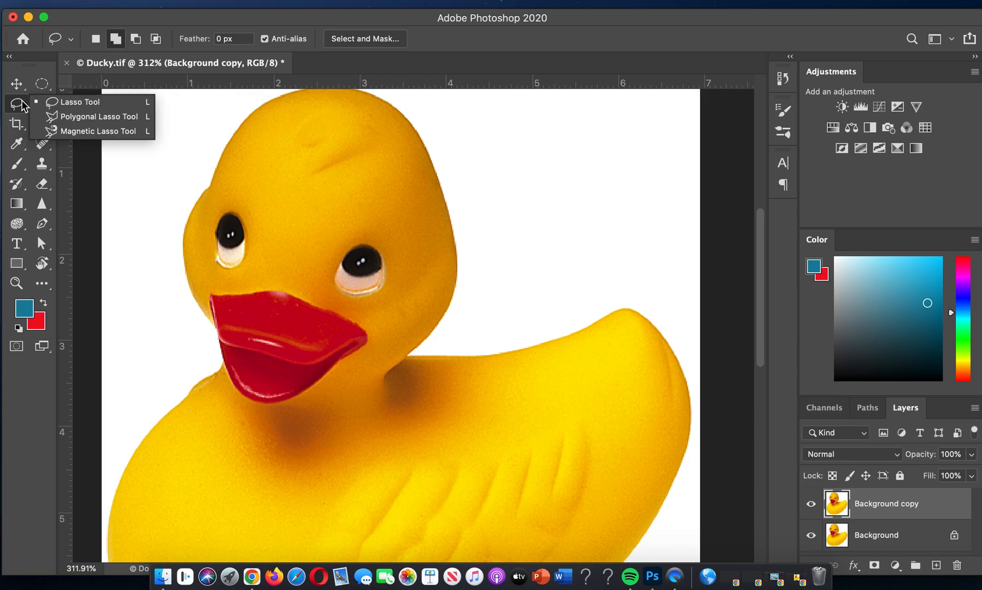
pyautogui.click(72, 122)
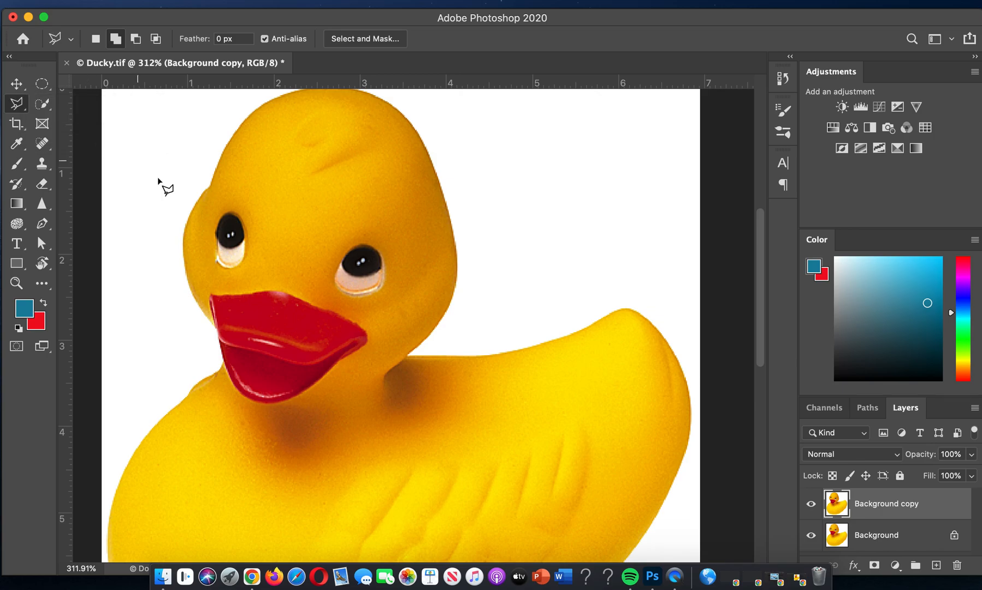
pyautogui.click(151, 186)
pyautogui.click(191, 316)
pyautogui.click(447, 334)
pyautogui.click(384, 247)
pyautogui.click(511, 252)
pyautogui.click(512, 171)
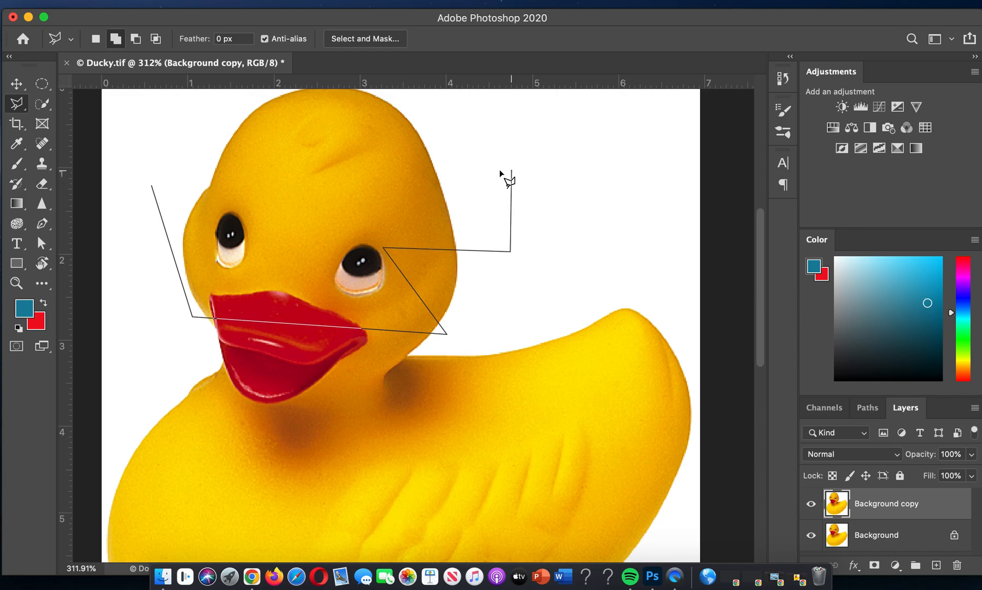
pyautogui.click(429, 109)
pyautogui.click(260, 200)
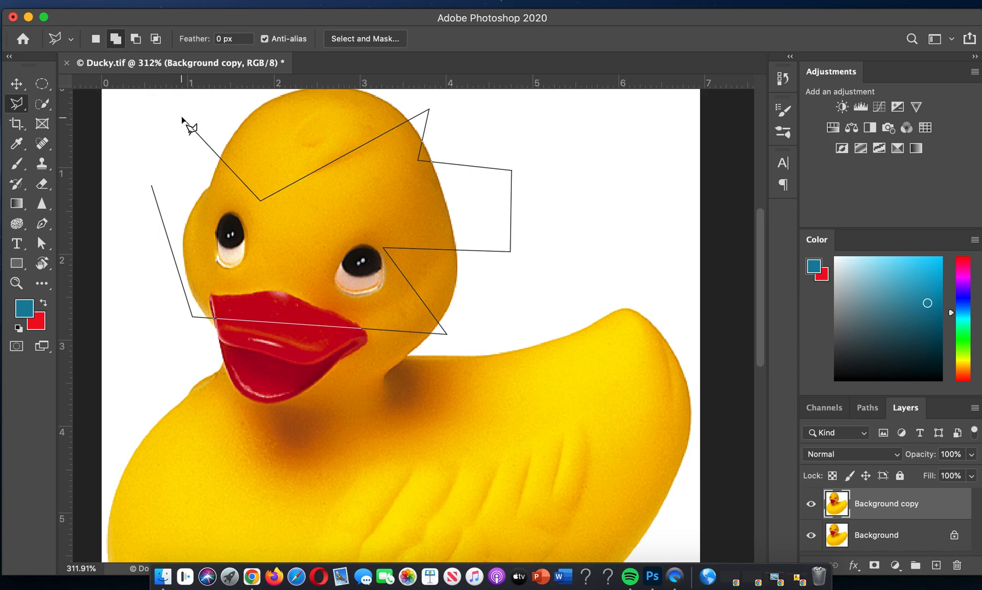
pyautogui.click(195, 180)
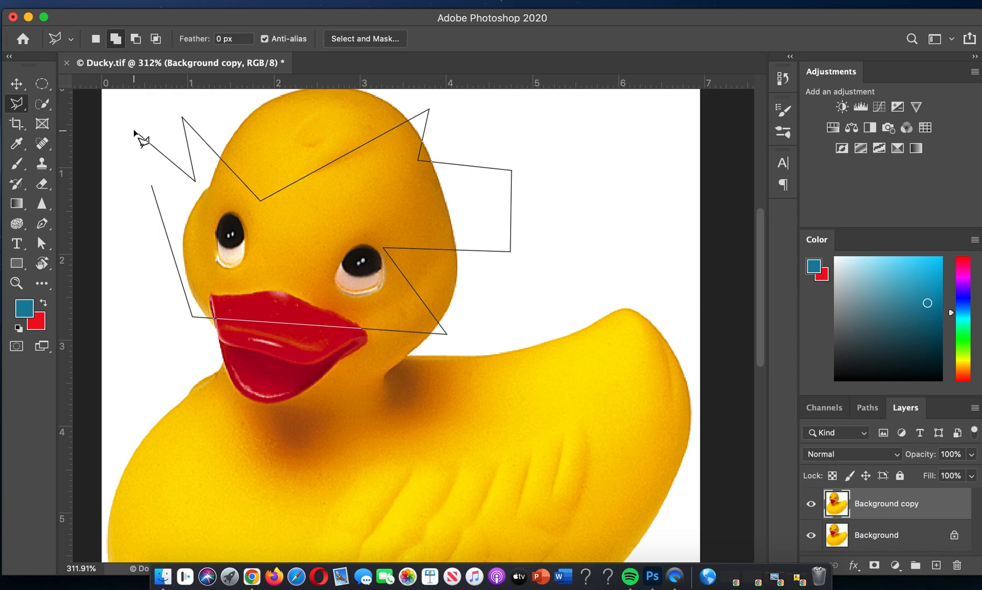
pyautogui.doubleClick(152, 187)
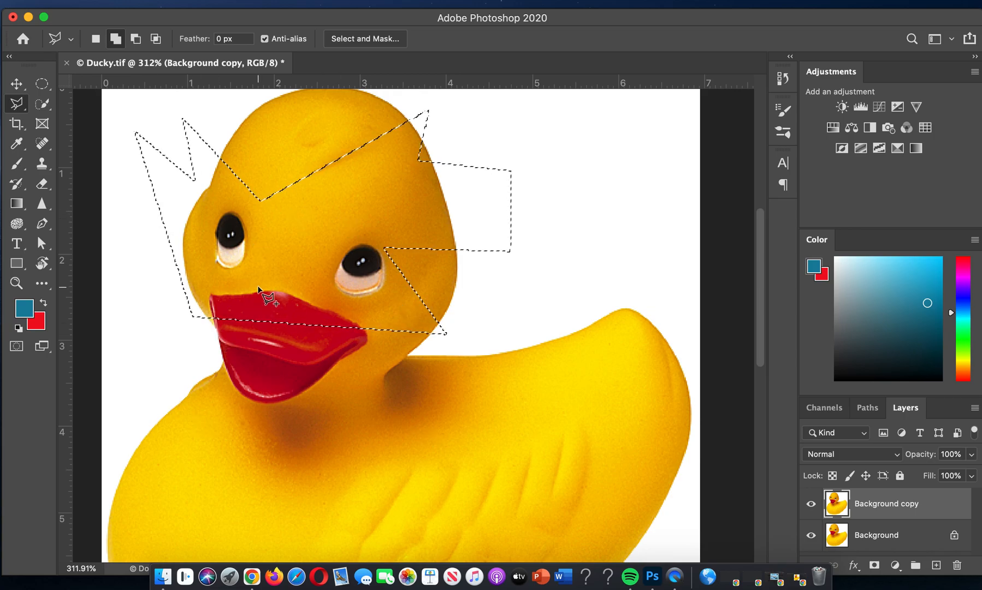
pyautogui.press('super+d')
# Draw a simpler five-cornered Polygonal Lasso selection across the duck's forehead and eyes, and deselect it.
pyautogui.click(276, 244)
pyautogui.click(431, 299)
pyautogui.click(430, 163)
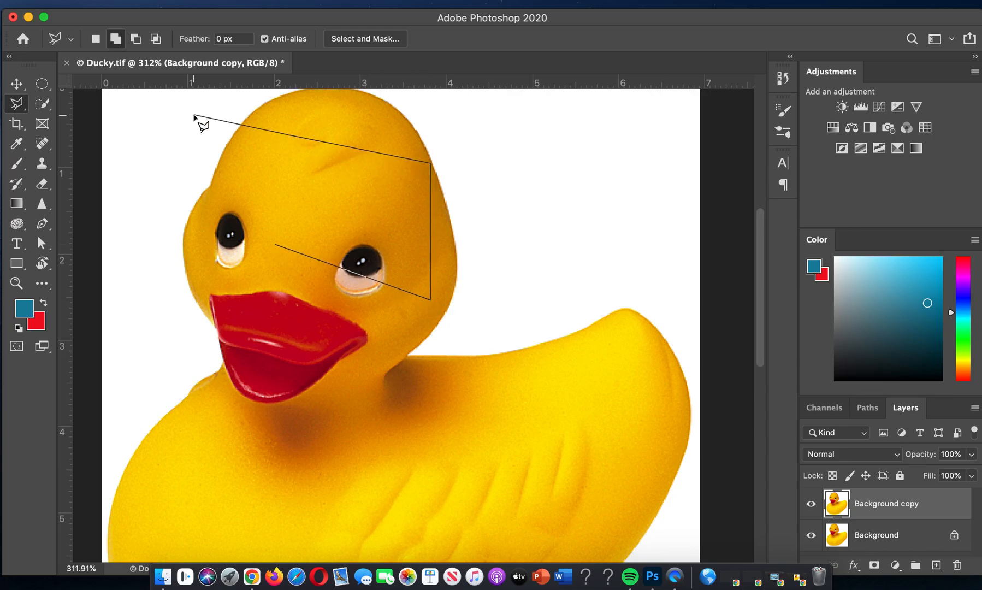
pyautogui.doubleClick(162, 163)
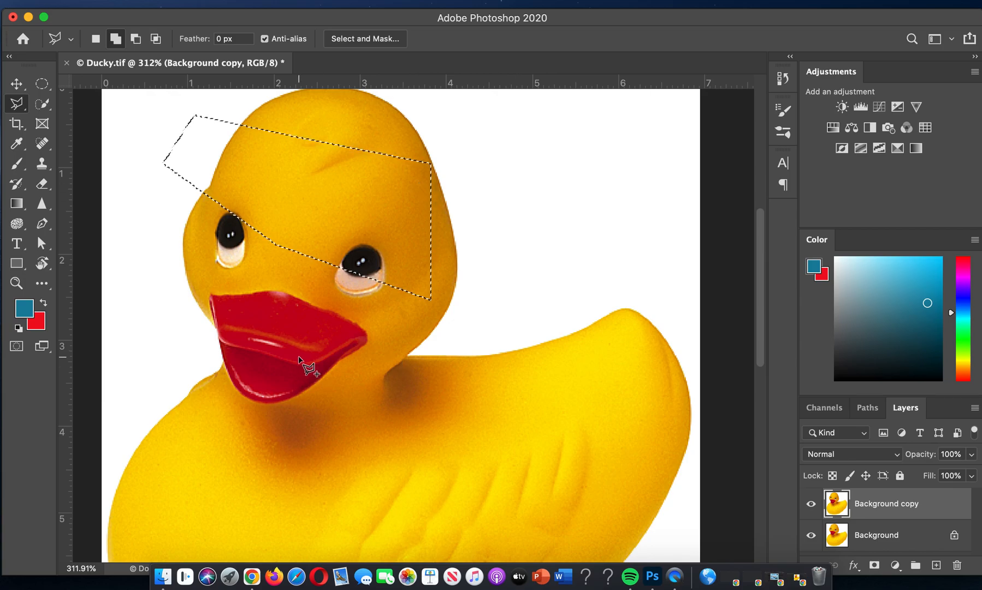
pyautogui.press('super+d')
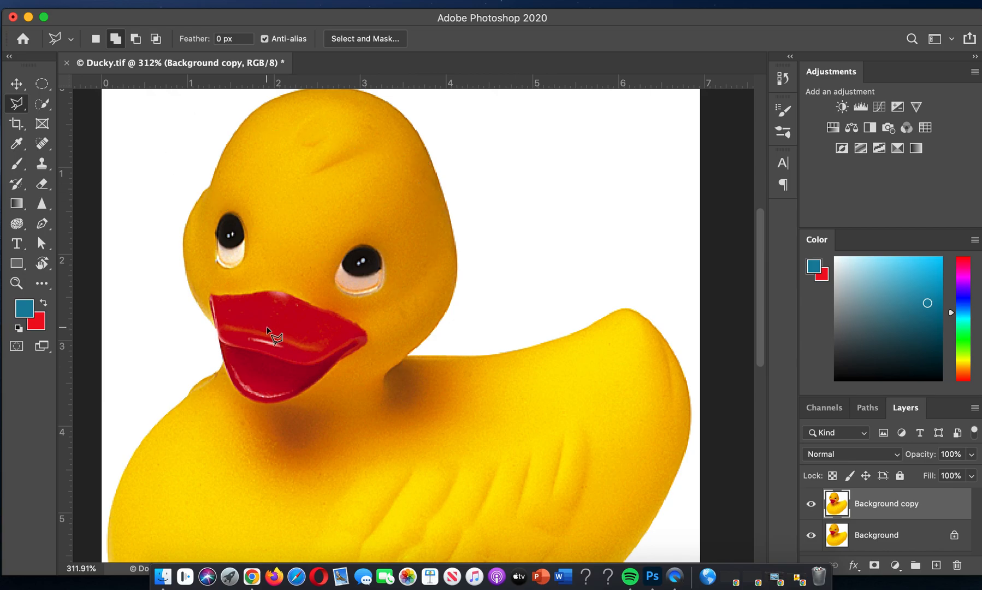
# Trace the duck's head, back and tail with the Magnetic Lasso, removing a stray anchor, and close the selection across the body.
pyautogui.rightClick(16, 103)
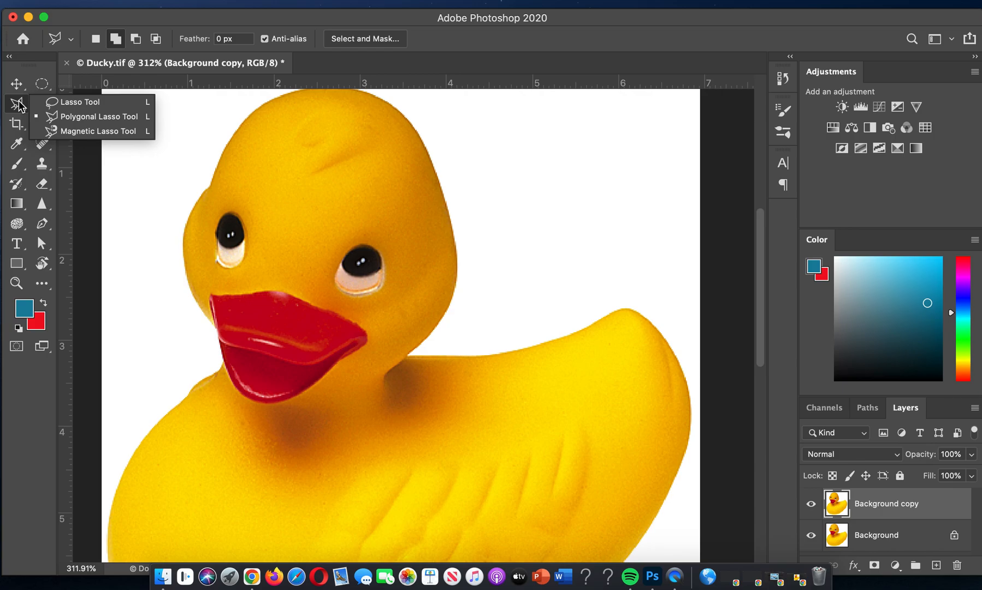
pyautogui.click(63, 129)
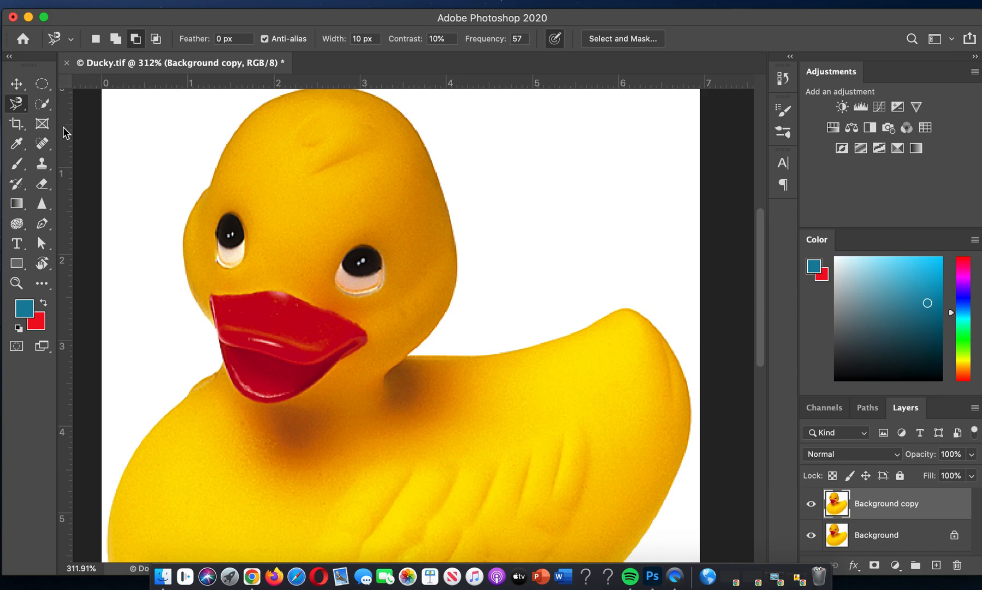
pyautogui.click(182, 248)
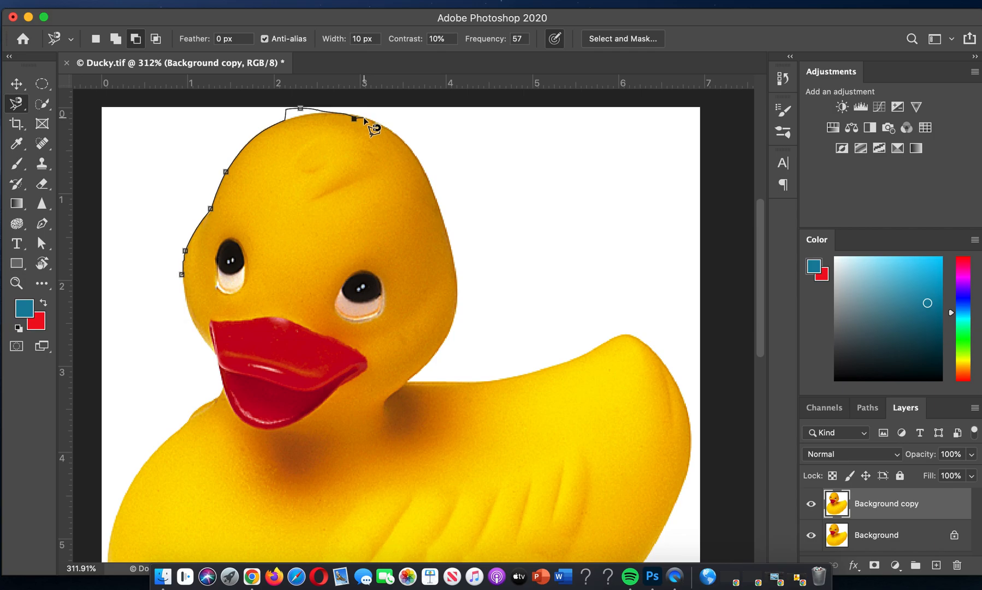
pyautogui.press('BackSpace')
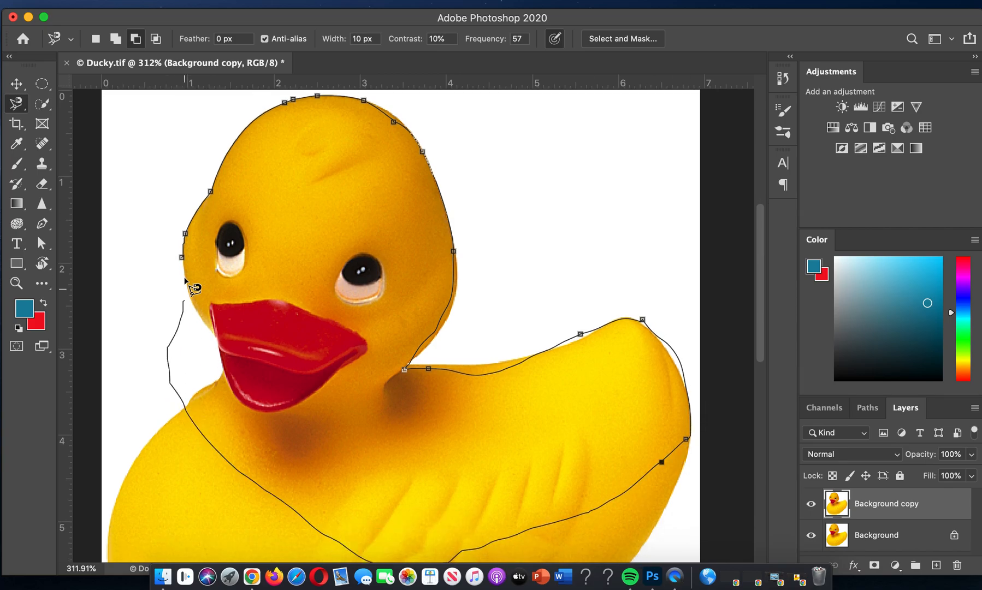
pyautogui.click(185, 266)
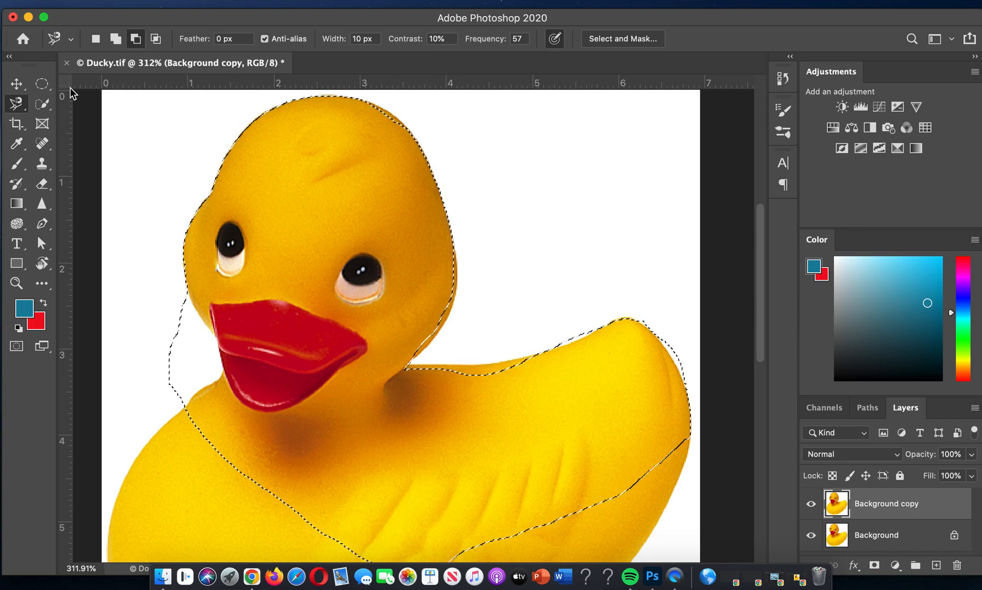
# Add the missed strip along the duck's back to the Magnetic Lasso selection, and deselect everything.
pyautogui.click(115, 39)
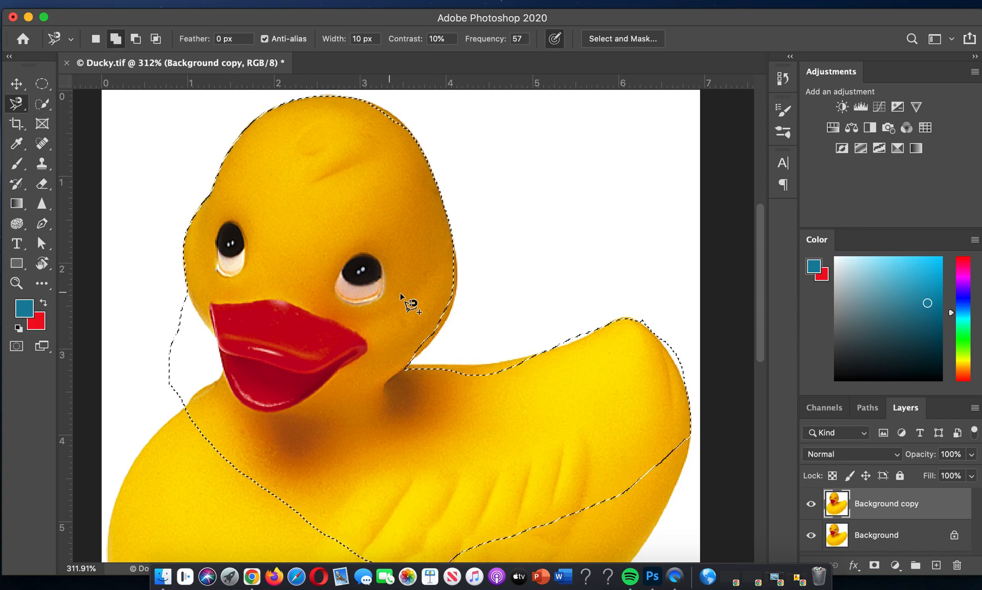
pyautogui.click(407, 363)
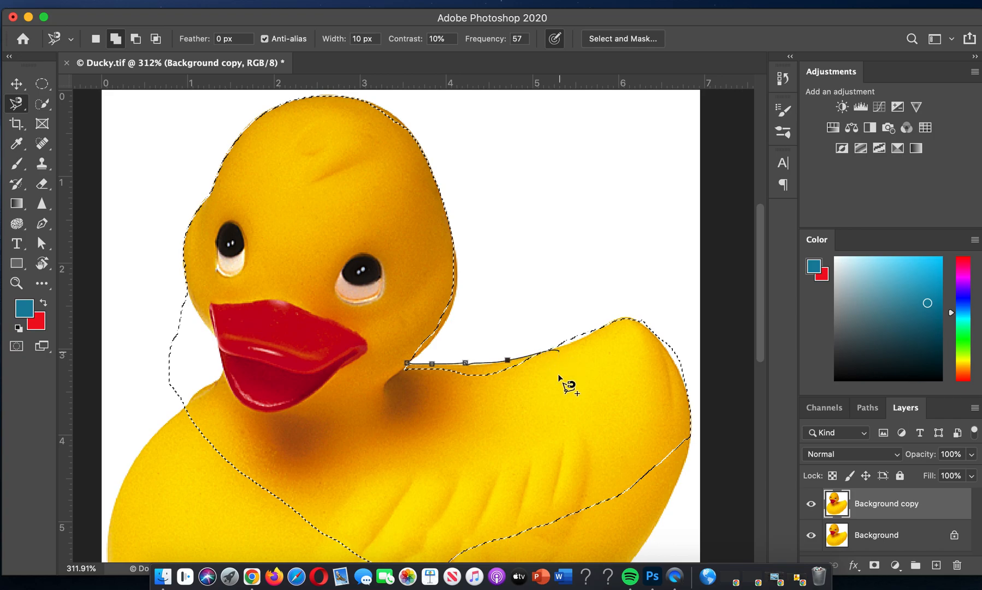
pyautogui.doubleClick(406, 389)
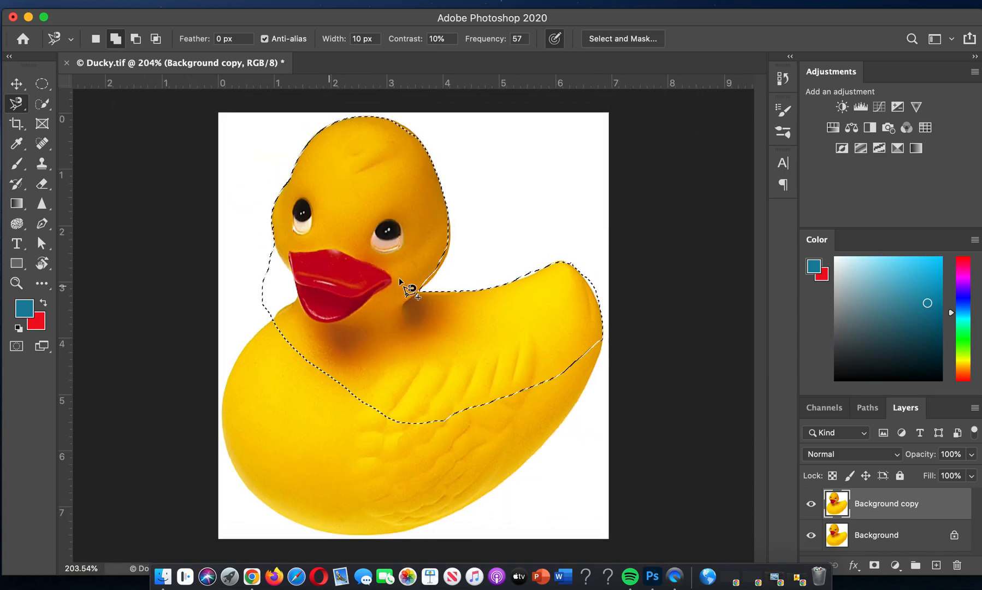
pyautogui.press('super+d')
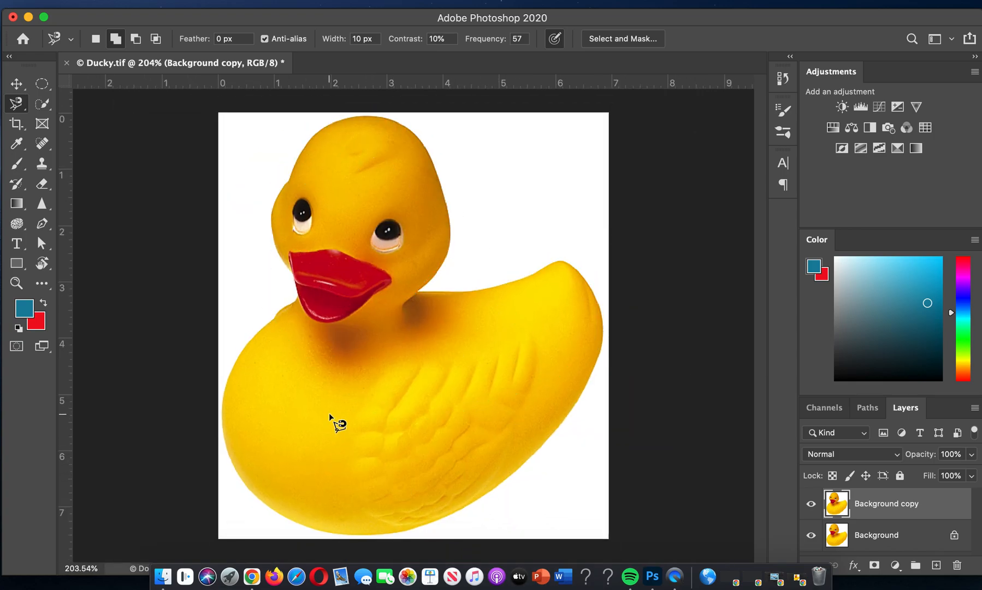
# Select the whole duck with the Quick Selection tool at brush size 175, and deselect it.
pyautogui.click(46, 102)
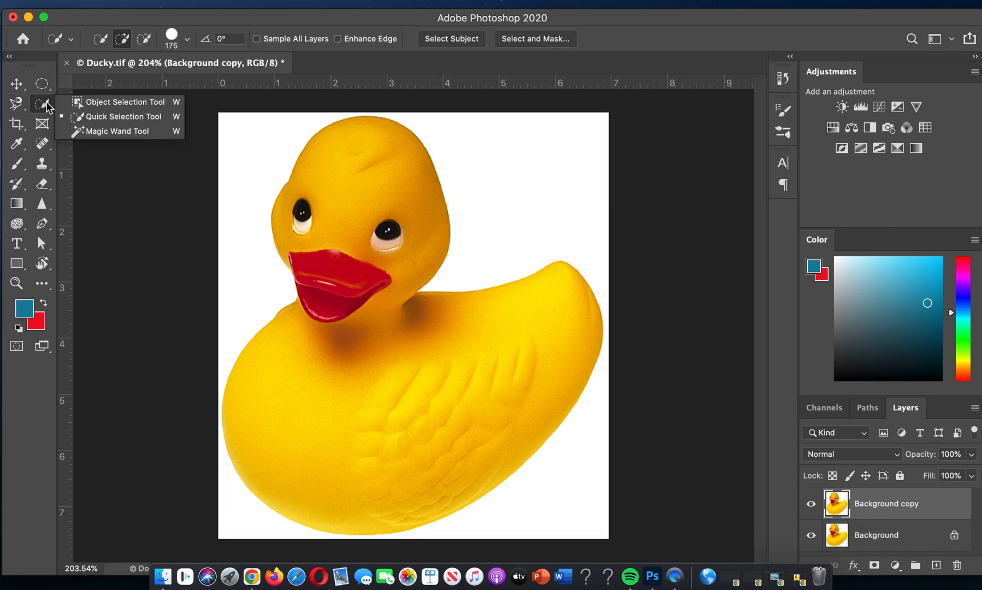
pyautogui.click(77, 118)
pyautogui.moveTo(327, 181)
pyautogui.mouseDown()
pyautogui.moveTo(350, 304)
pyautogui.moveTo(335, 405)
pyautogui.moveTo(350, 395)
pyautogui.moveTo(505, 399)
pyautogui.mouseUp()
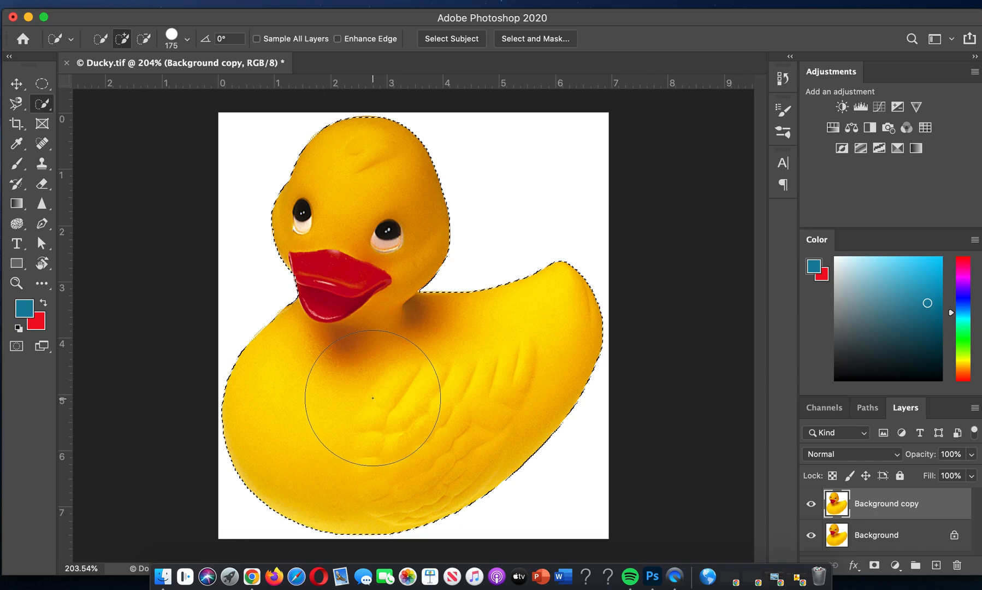
pyautogui.press('super+d')
# Reduce the Quick Selection brush size to 40 and select the whole duck with it.
pyautogui.press('[')
pyautogui.press('[')
pyautogui.press('[')
pyautogui.press('[')
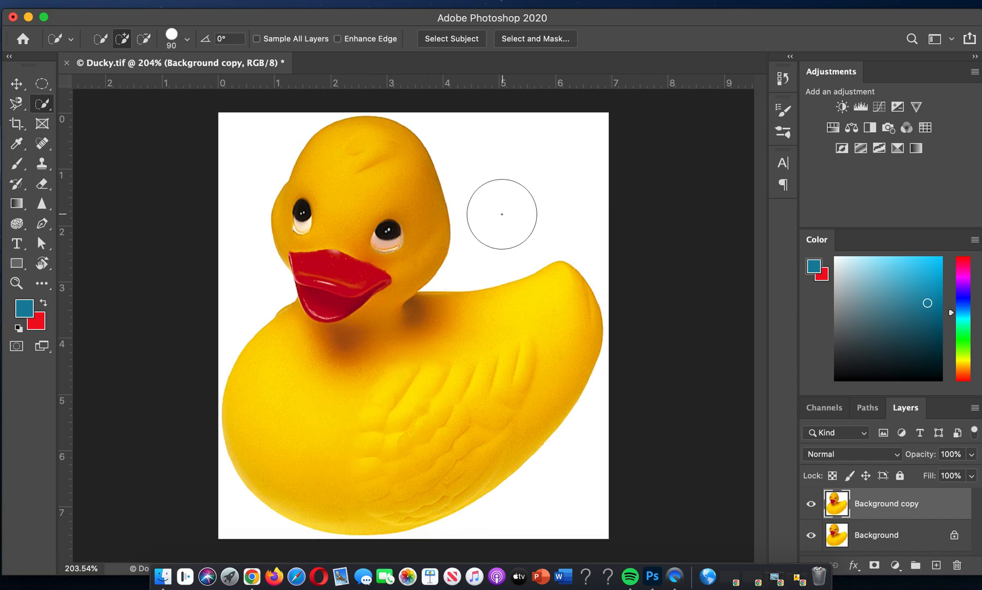
pyautogui.press('[')
pyautogui.press('[')
pyautogui.press('[')
pyautogui.press('[')
pyautogui.press('[')
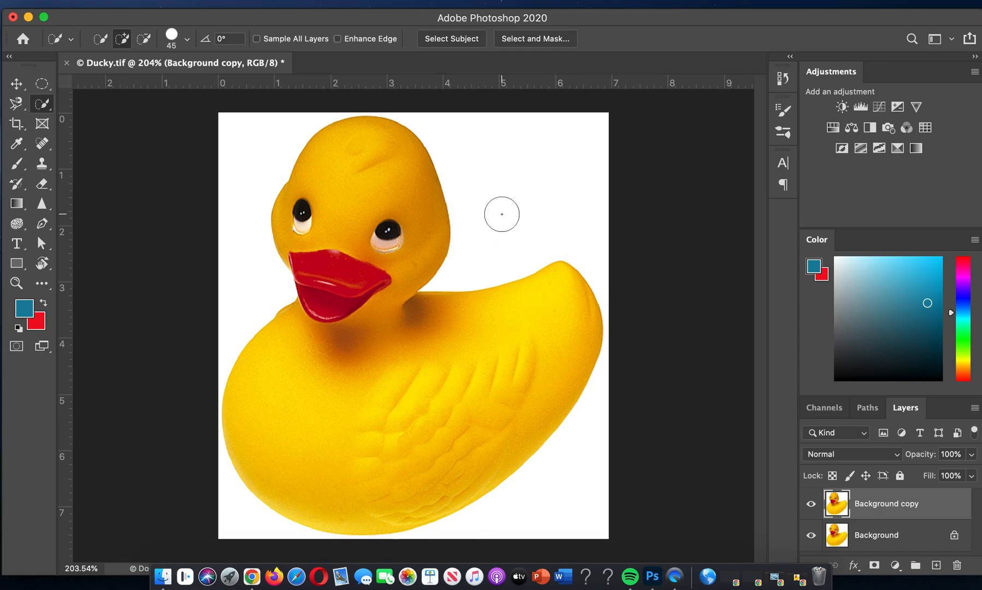
pyautogui.press(']')
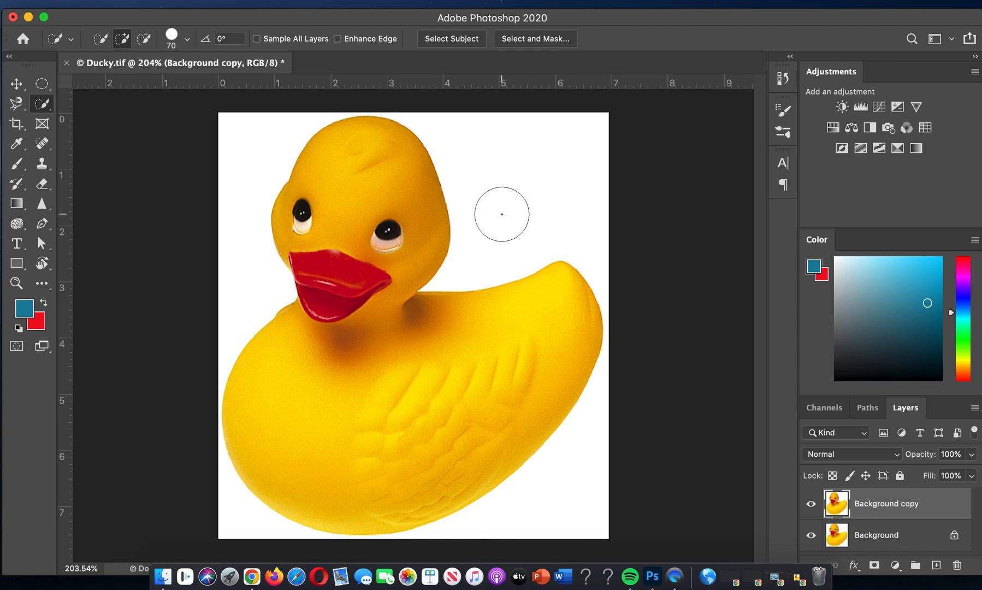
pyautogui.press('[')
pyautogui.moveTo(380, 183)
pyautogui.mouseDown()
pyautogui.moveTo(387, 235)
pyautogui.moveTo(361, 301)
pyautogui.moveTo(314, 220)
pyautogui.moveTo(376, 328)
pyautogui.moveTo(333, 377)
pyautogui.moveTo(353, 397)
pyautogui.mouseUp()
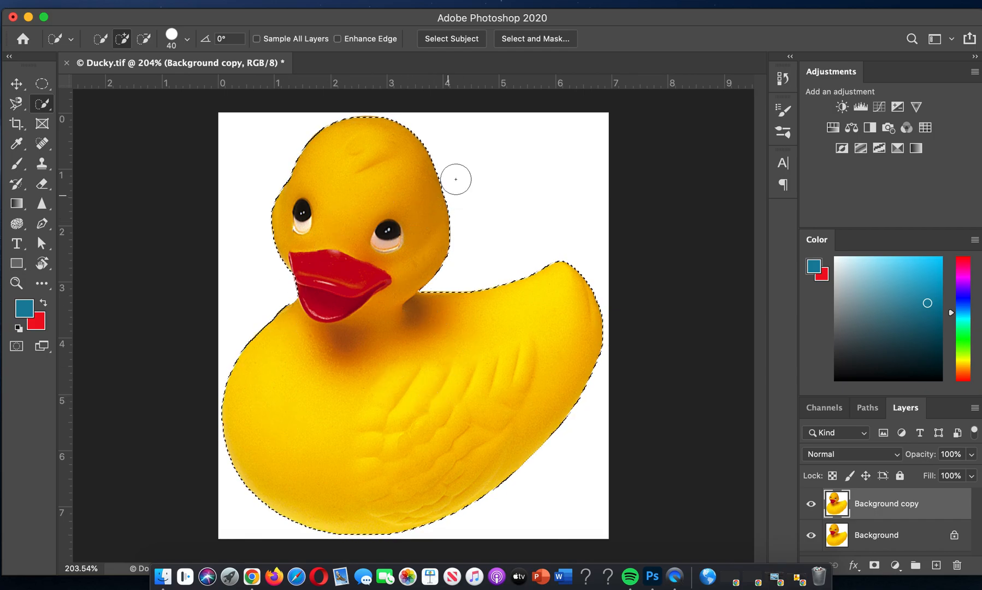
# Open Select and Mask for the duck selection and look through the view modes, keeping Overlay.
pyautogui.click(527, 39)
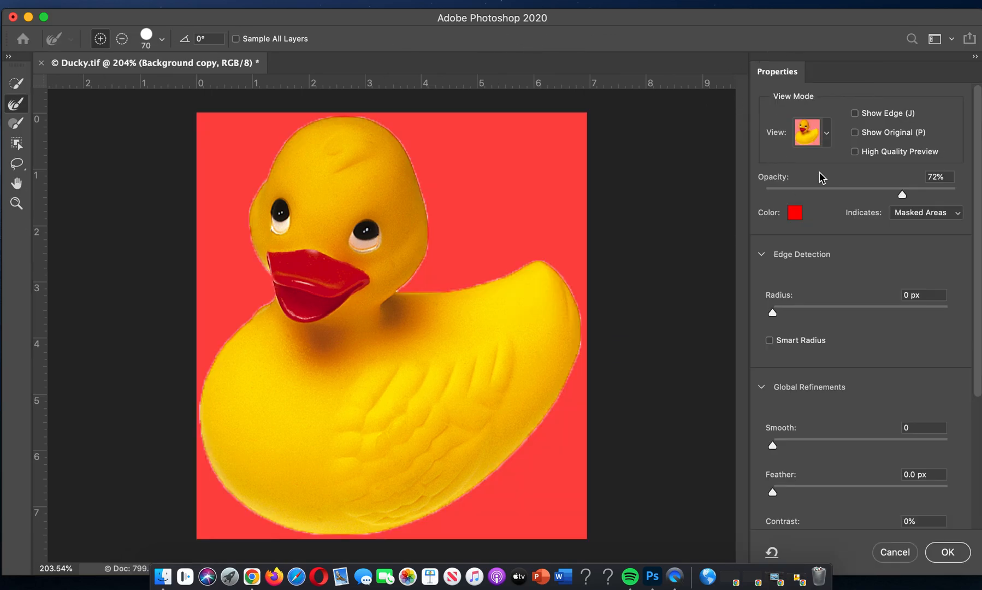
pyautogui.click(824, 137)
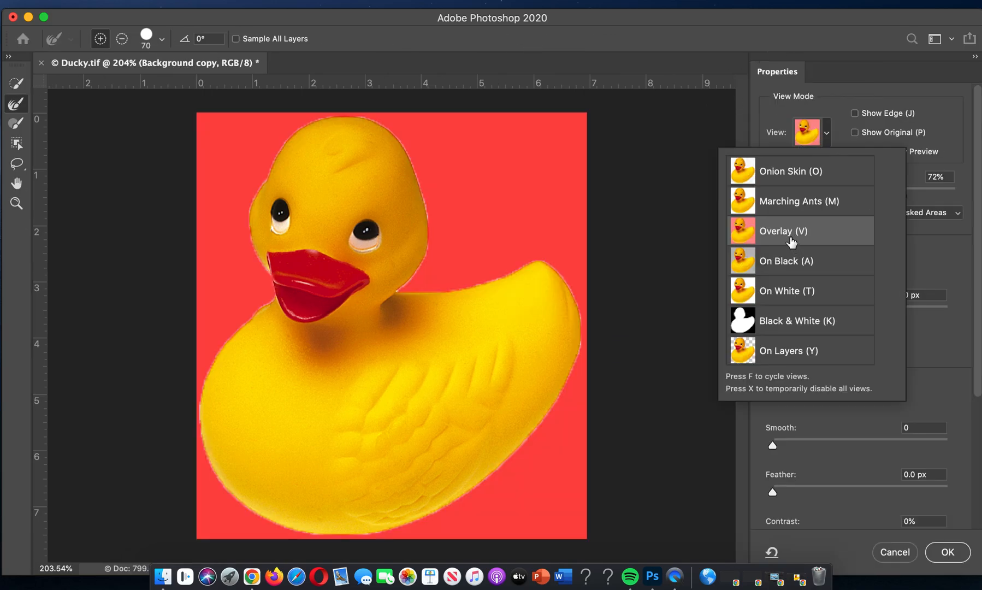
pyautogui.click(810, 186)
pyautogui.click(826, 136)
pyautogui.click(930, 273)
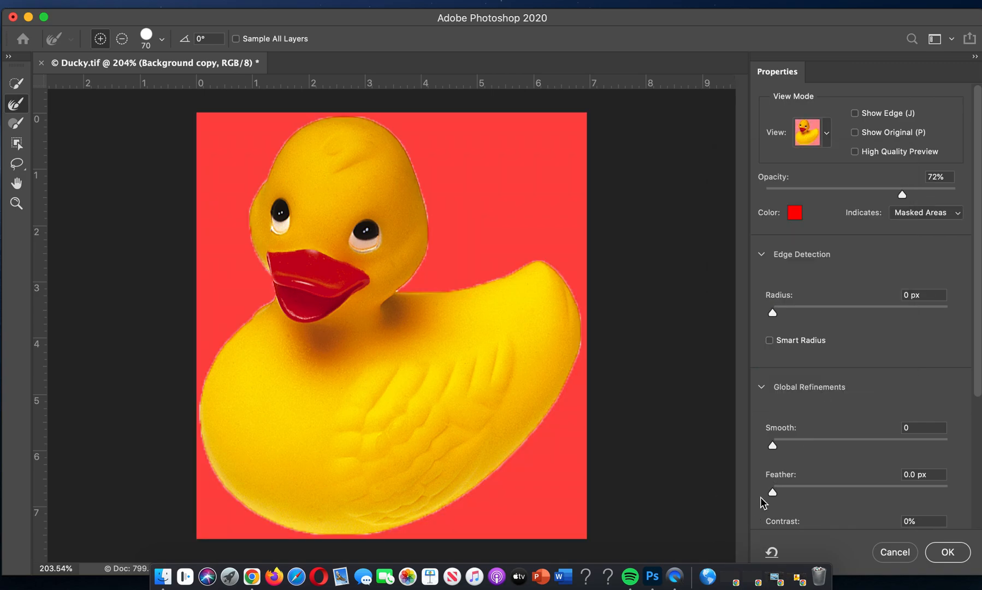
# Refine the duck selection with a 9.6 px feather and a -12% edge shift, and apply it.
pyautogui.moveTo(777, 490); pyautogui.dragTo(841, 492)
pyautogui.scroll(-5, 841, 515)
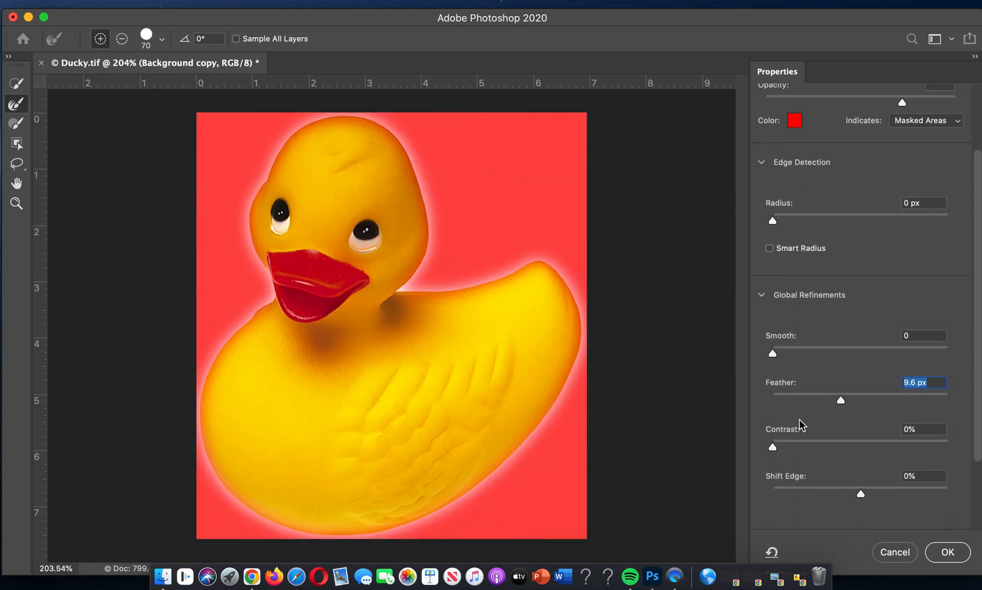
pyautogui.moveTo(861, 494)
pyautogui.mouseDown()
pyautogui.moveTo(891, 494)
pyautogui.moveTo(850, 494)
pyautogui.mouseUp()
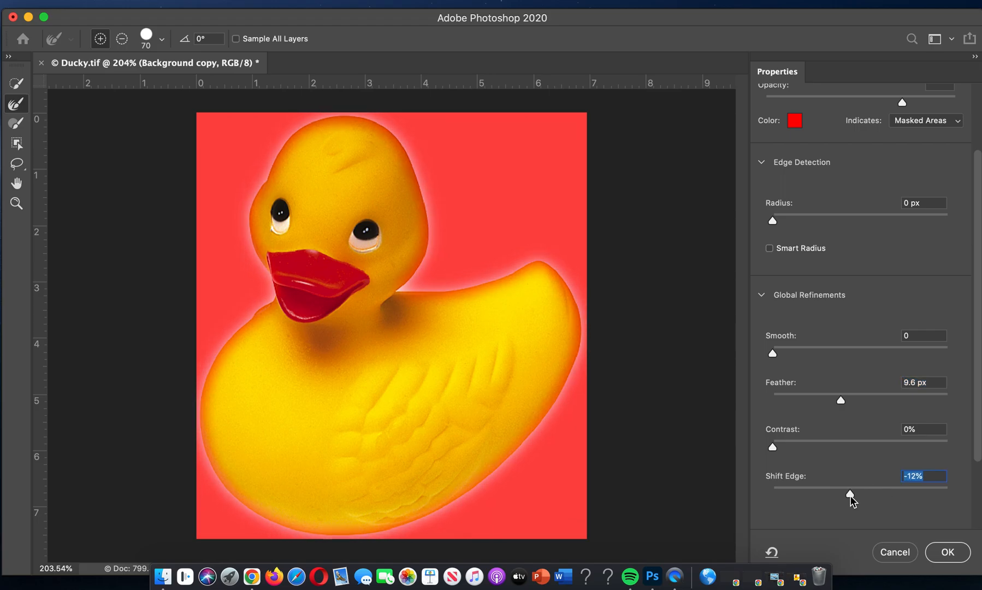
pyautogui.click(948, 552)
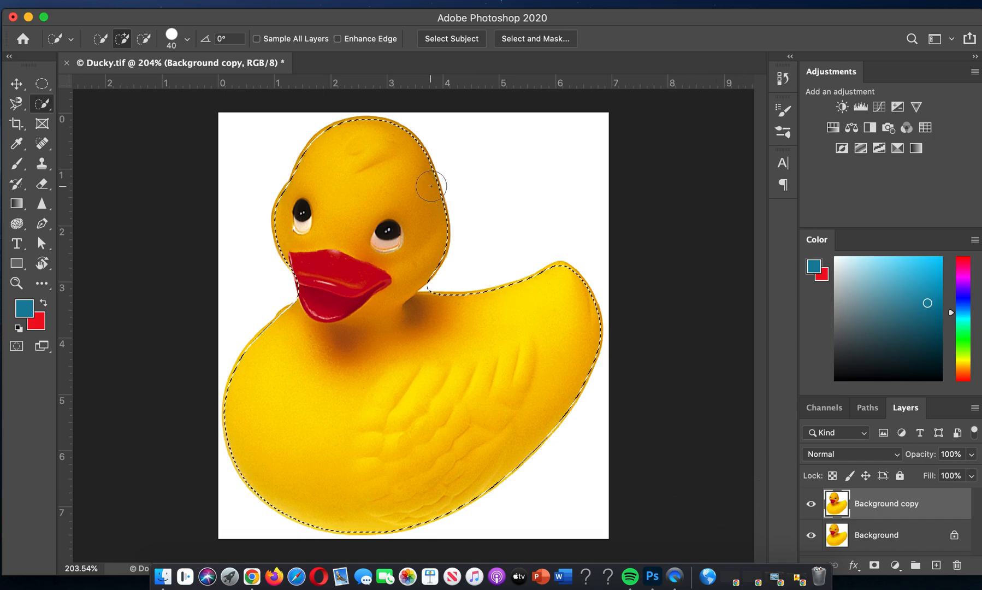
# Copy the refined duck selection onto a new layer and hide the Background copy and Background layers.
pyautogui.click(152, 1)
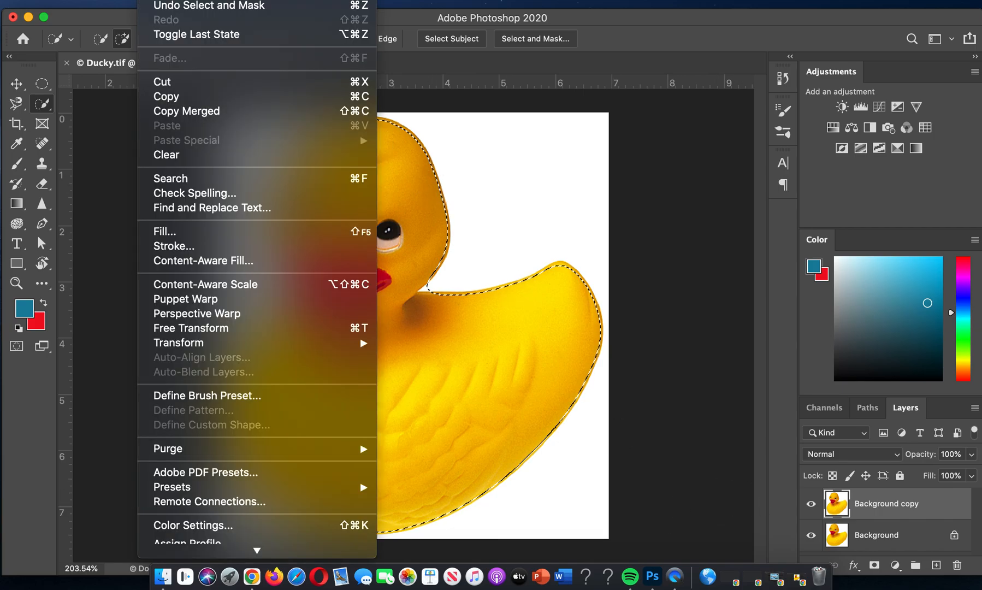
pyautogui.click(166, 98)
pyautogui.click(152, 2)
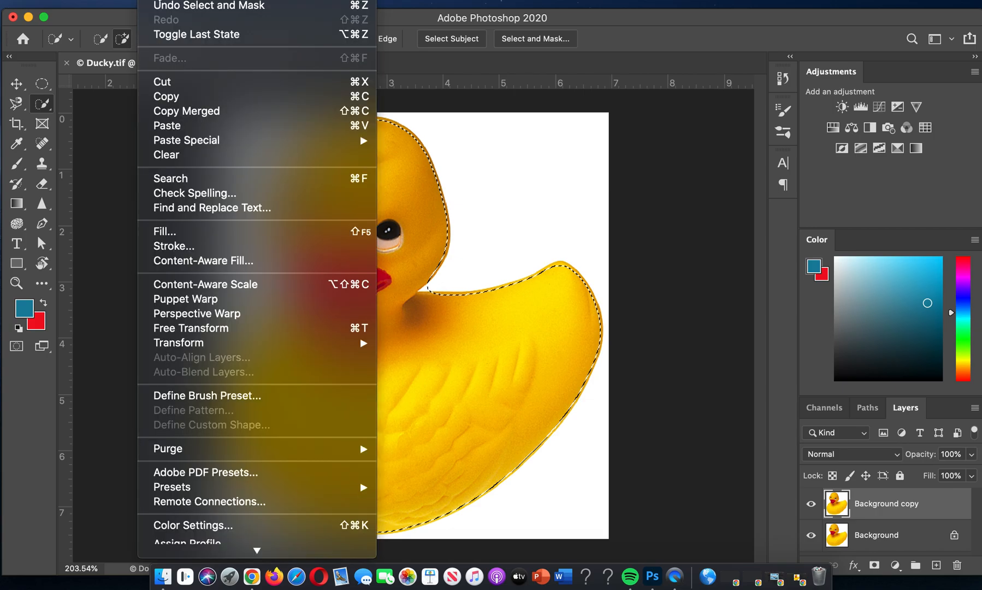
pyautogui.click(166, 127)
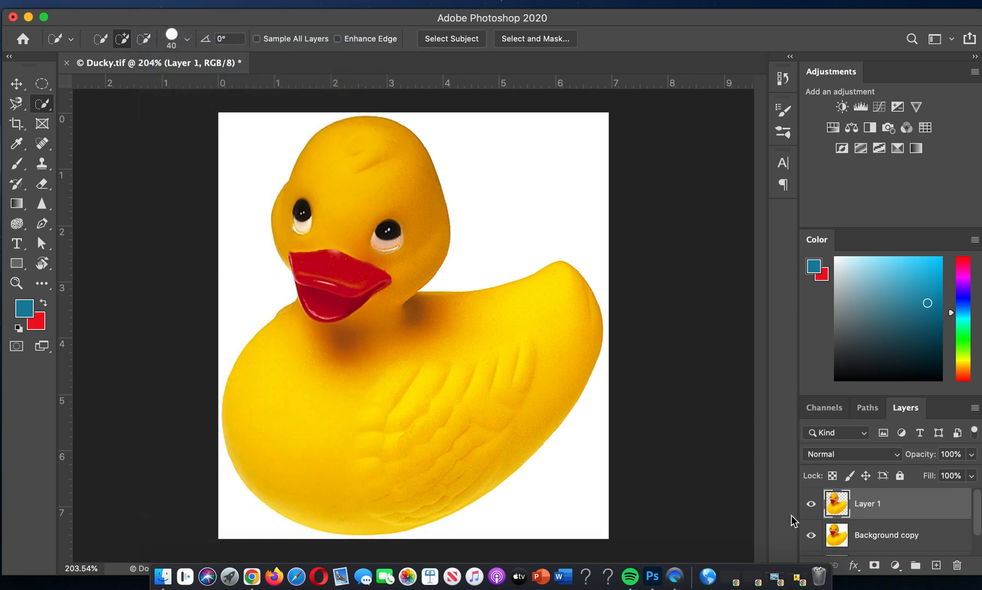
pyautogui.click(811, 535)
pyautogui.scroll(-1, 812, 538)
pyautogui.click(811, 541)
pyautogui.scroll(1, 810, 541)
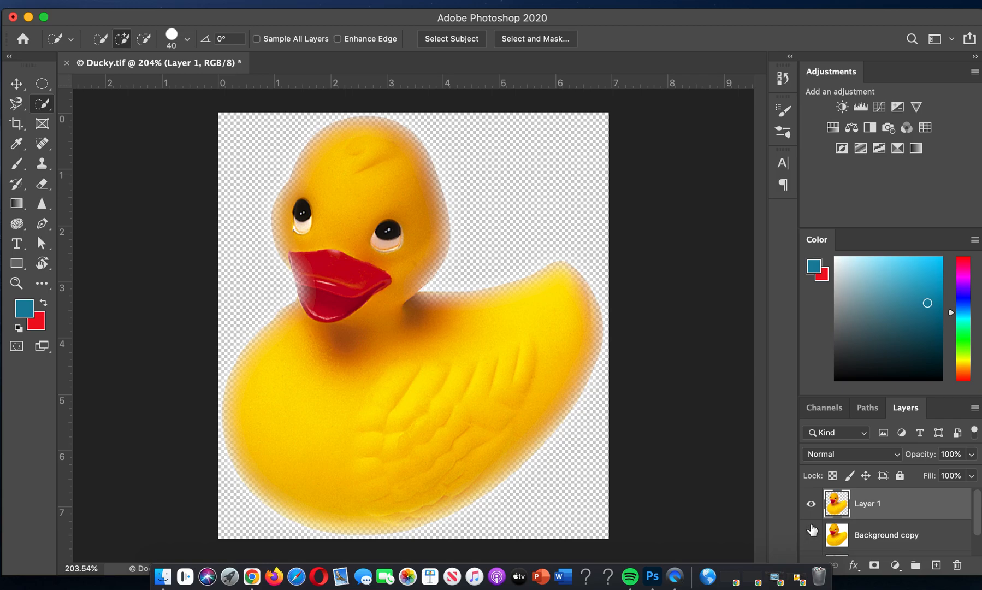
# Revert the document in the History to the Quick Selection state covering only the duck's head, and deselect it.
pyautogui.click(468, 1)
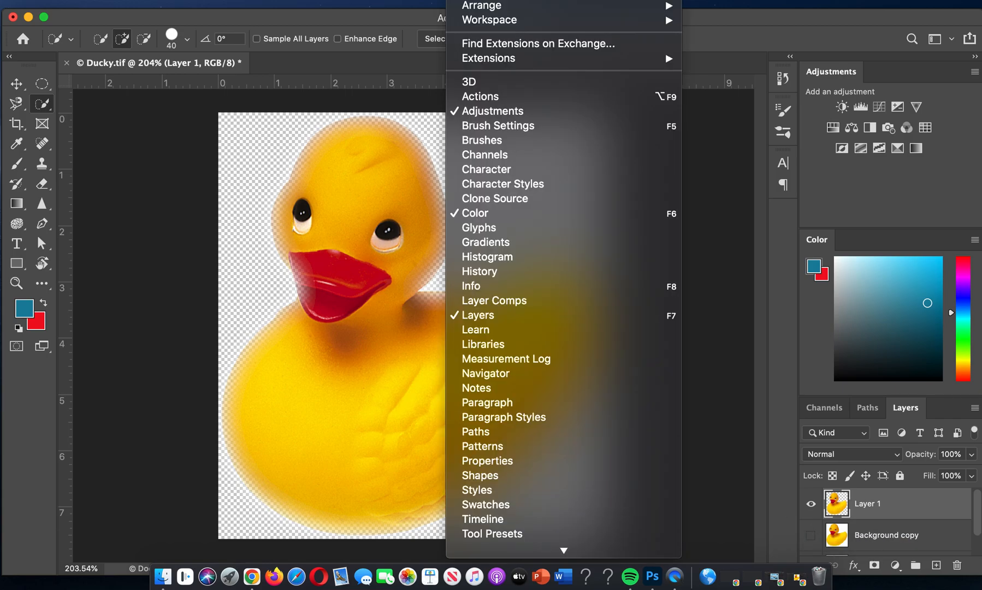
pyautogui.click(471, 271)
pyautogui.scroll(2, 647, 115)
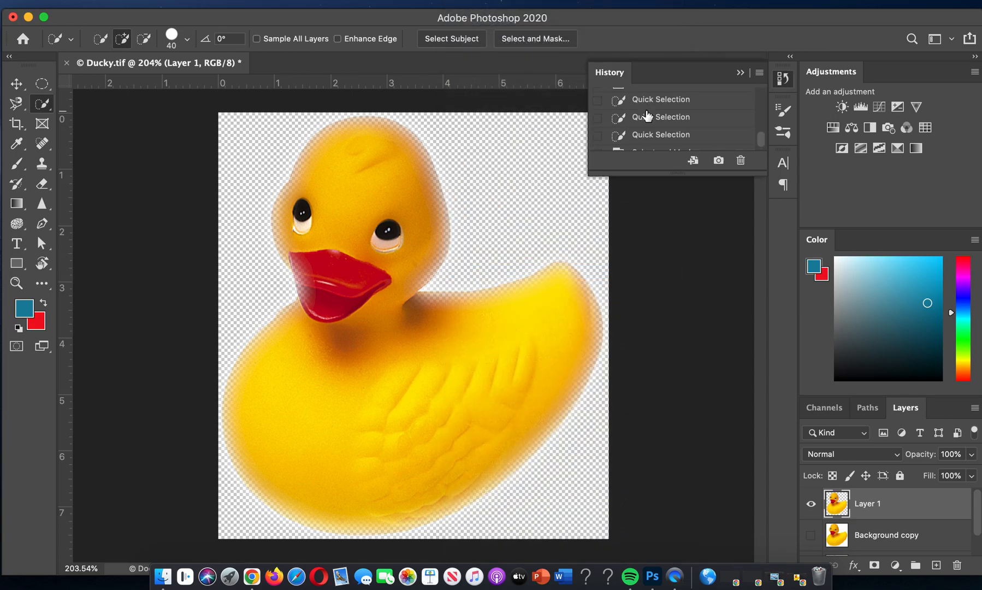
pyautogui.click(647, 116)
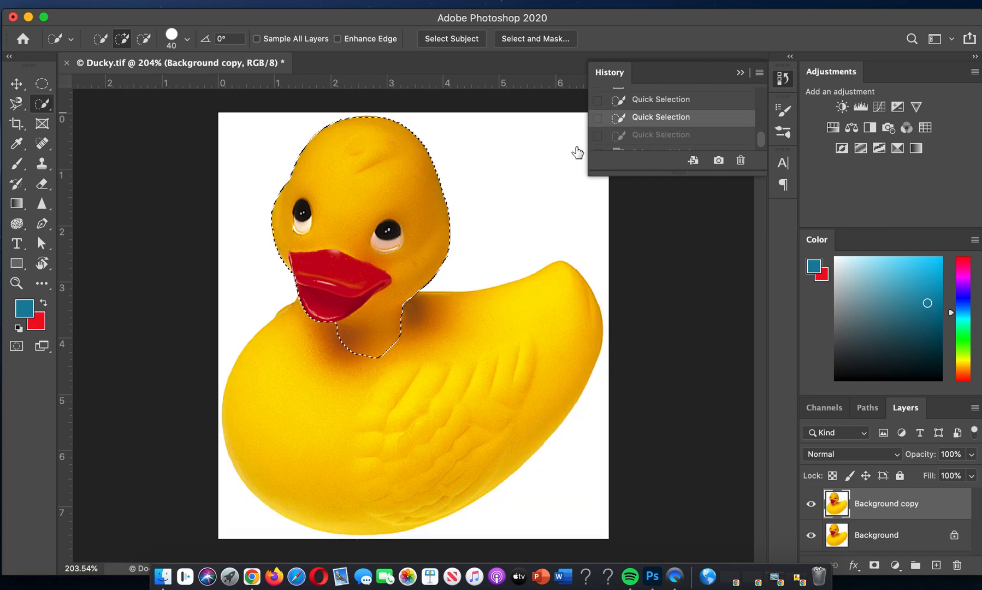
pyautogui.click(741, 71)
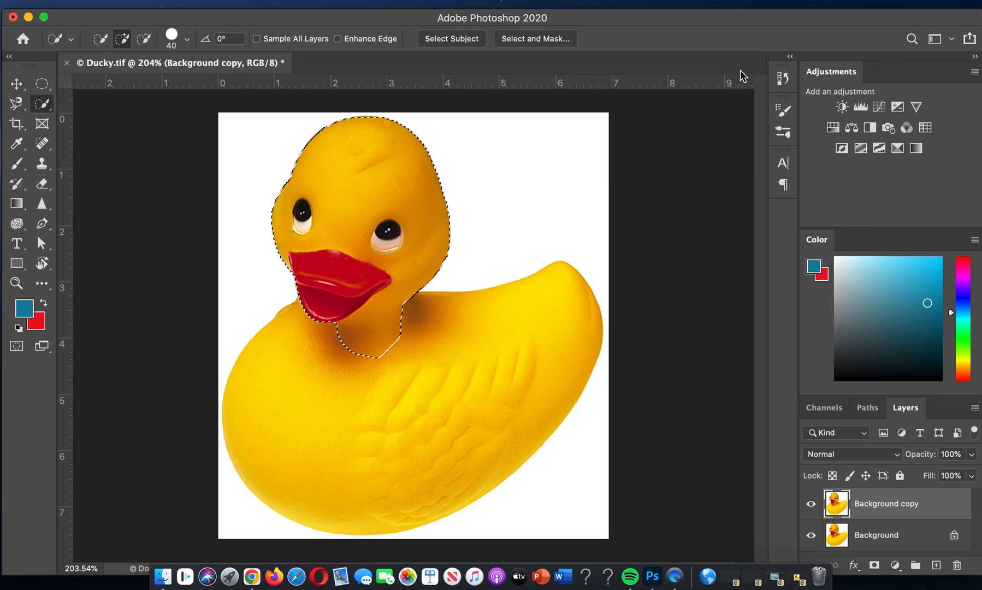
pyautogui.press('super+d')
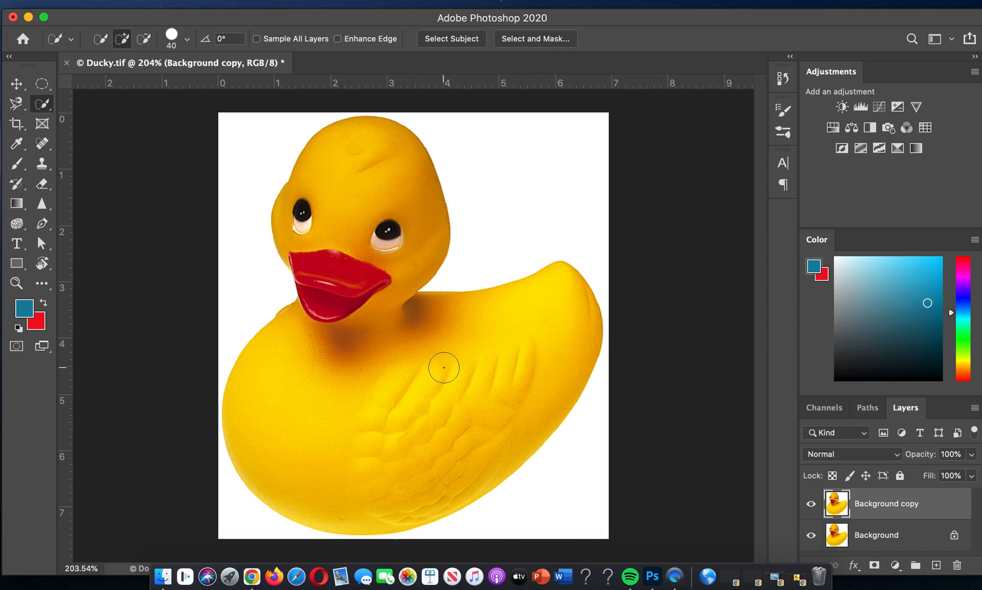
# Sample the duck's head, body, neck shadow and forehead with the Magic Wand as new selections at tolerance 50.
pyautogui.click(42, 105)
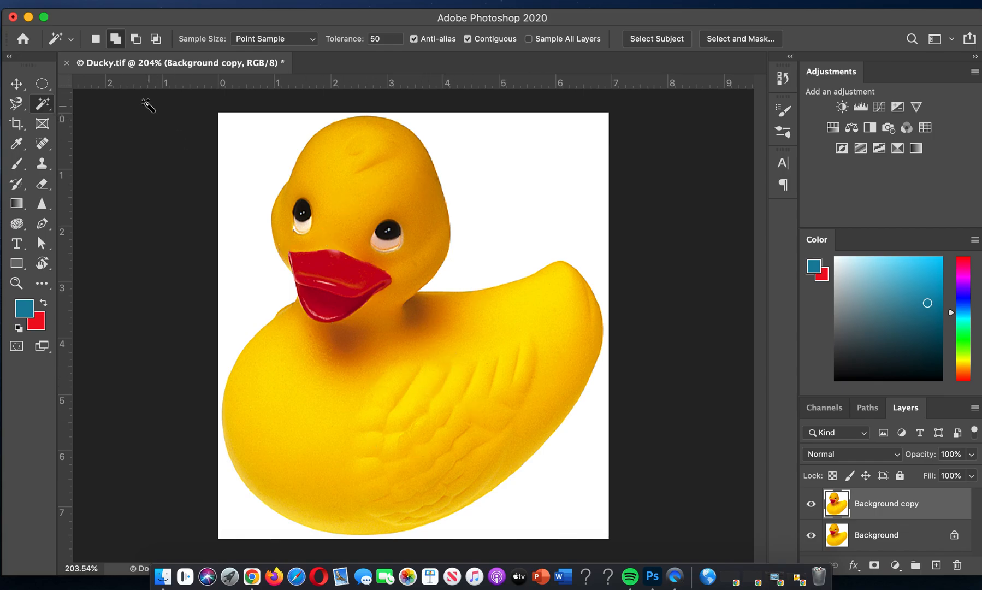
pyautogui.click(96, 39)
pyautogui.click(361, 202)
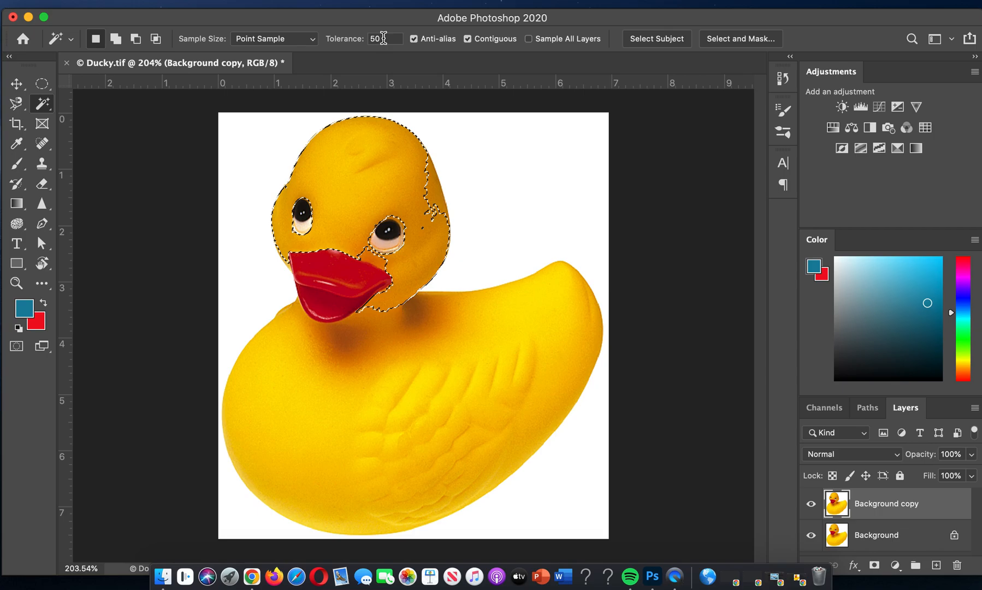
pyautogui.click(389, 436)
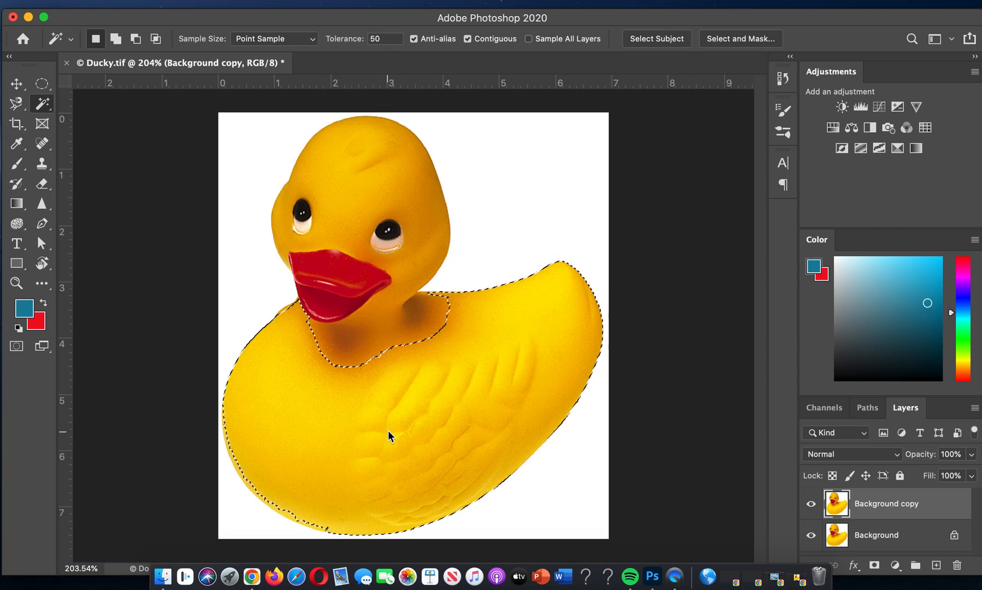
pyautogui.click(353, 339)
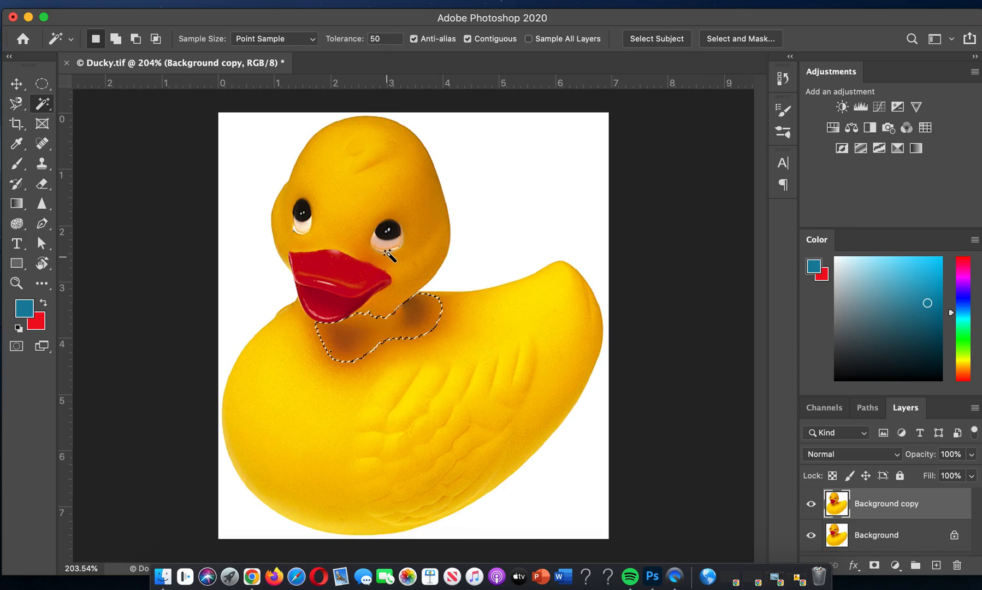
pyautogui.click(335, 155)
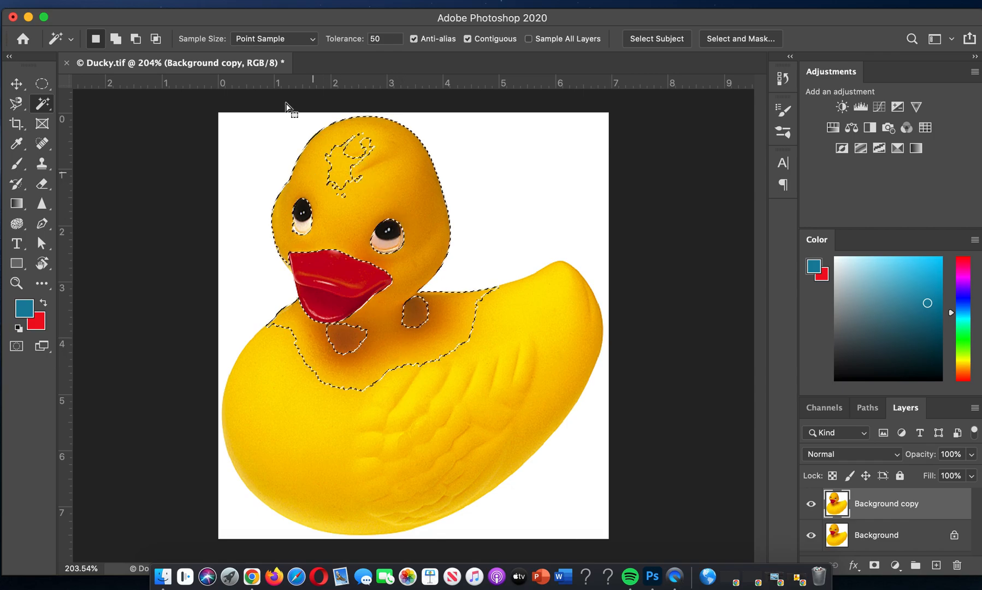
# Build up a Magic Wand selection of the duck's yellow, beak and eye in Add to Selection mode, and deselect it.
pyautogui.click(115, 39)
pyautogui.click(340, 152)
pyautogui.click(407, 320)
pyautogui.click(361, 337)
pyautogui.click(329, 392)
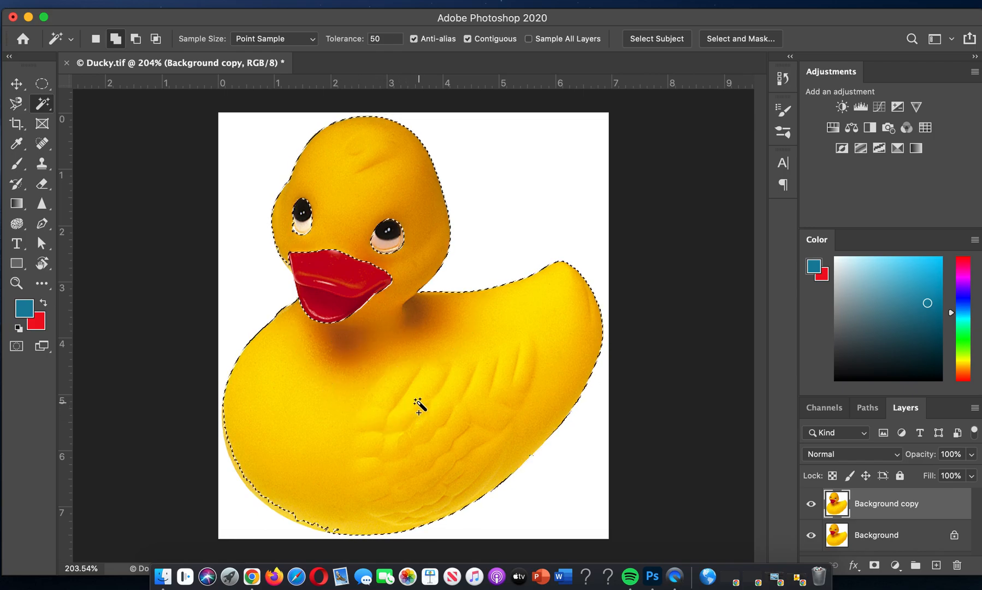
pyautogui.click(347, 295)
pyautogui.click(330, 262)
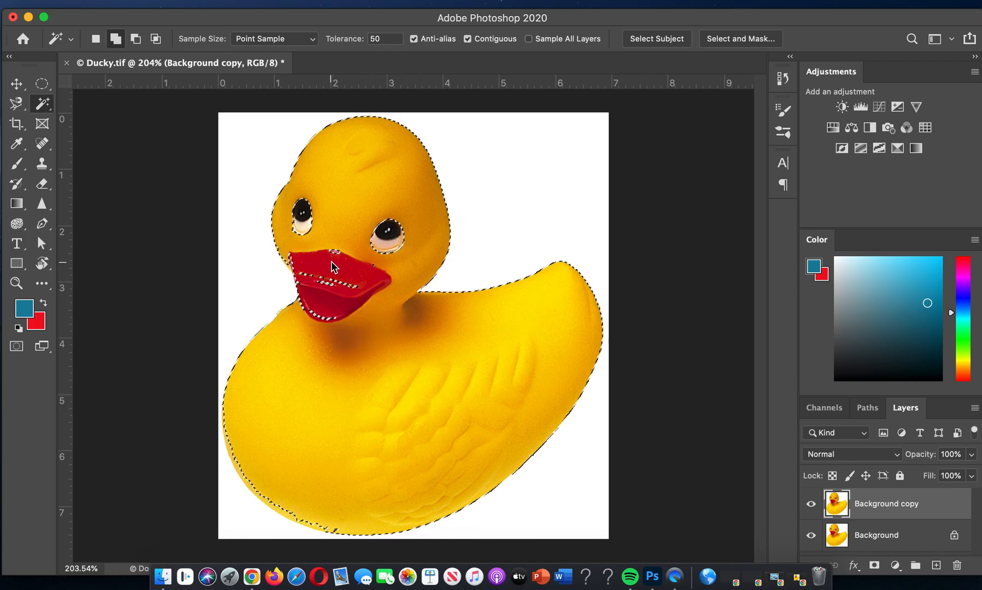
pyautogui.click(398, 234)
pyautogui.press('super+d')
# Set the Magic Wand tolerance to 100, select the duck's yellow areas from its head, and deselect them.
pyautogui.moveTo(386, 38); pyautogui.dragTo(365, 36)
pyautogui.write('100')
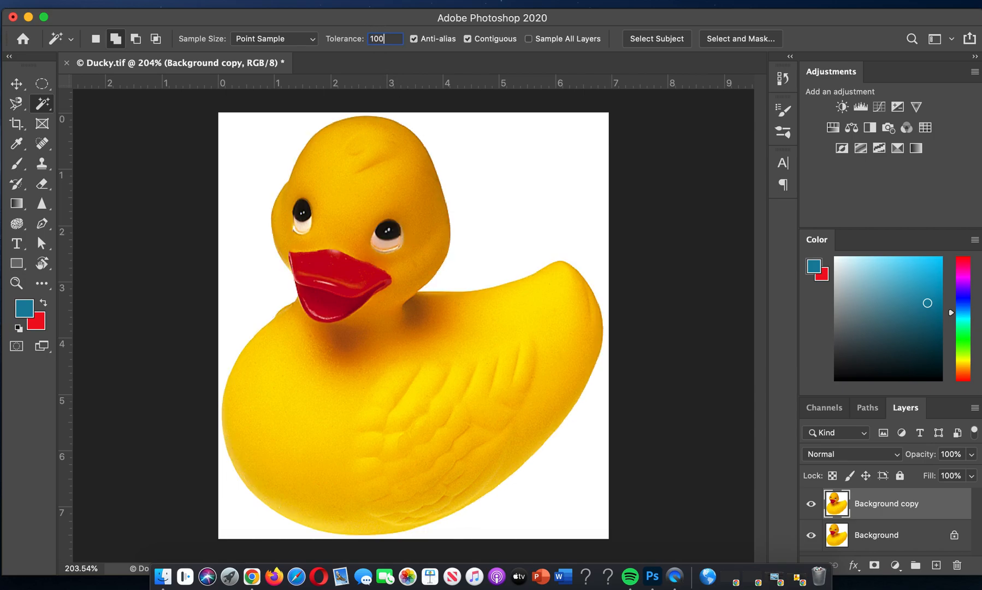
pyautogui.click(366, 190)
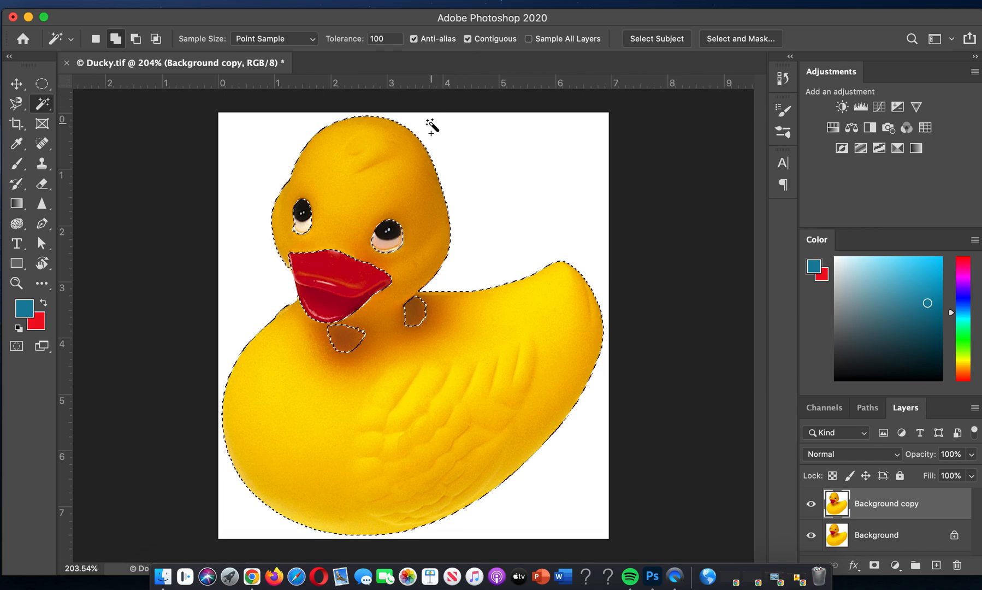
pyautogui.press('super+d')
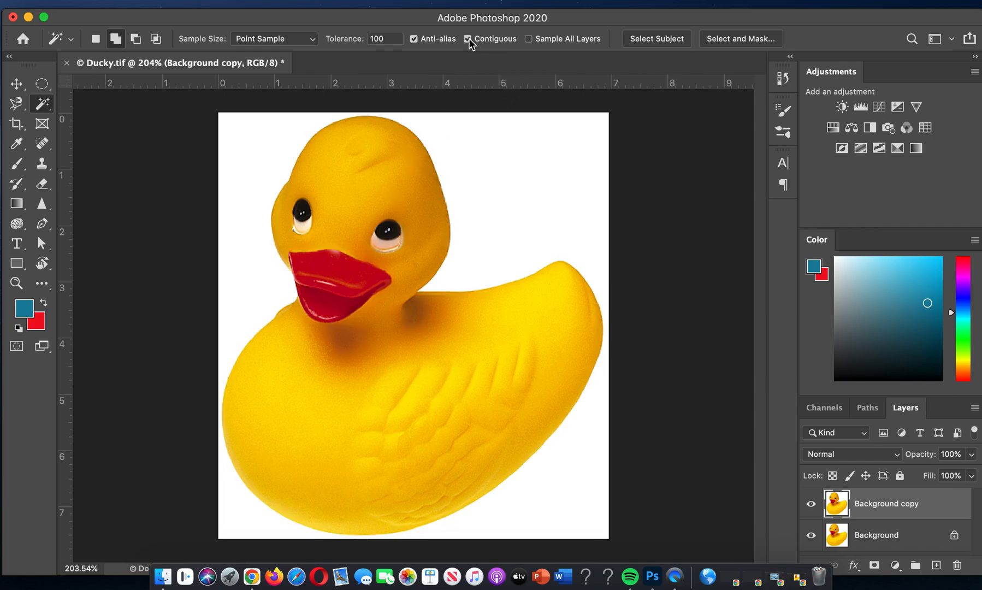
# Try Magic Wand selections of the duck's yellow and its eyes with Contiguous off and on, clearing each selection.
pyautogui.click(387, 161)
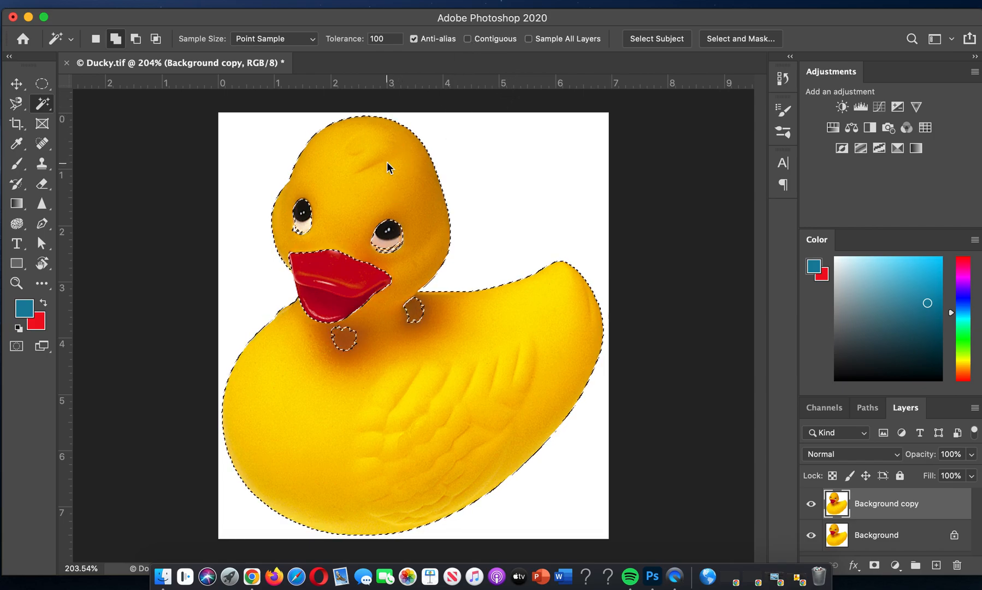
pyautogui.press('super+d')
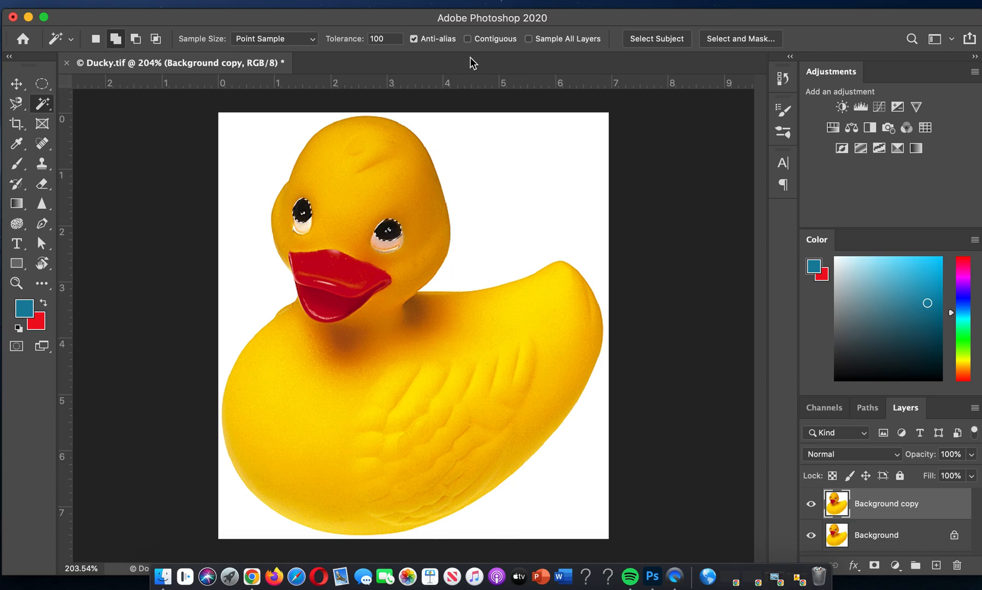
pyautogui.click(467, 39)
pyautogui.press('super+d')
pyautogui.click(394, 231)
pyautogui.press('super+d')
# Delete the white background around the duck from the Background copy layer using the Magic Wand, and hide the Background layer.
pyautogui.click(510, 200)
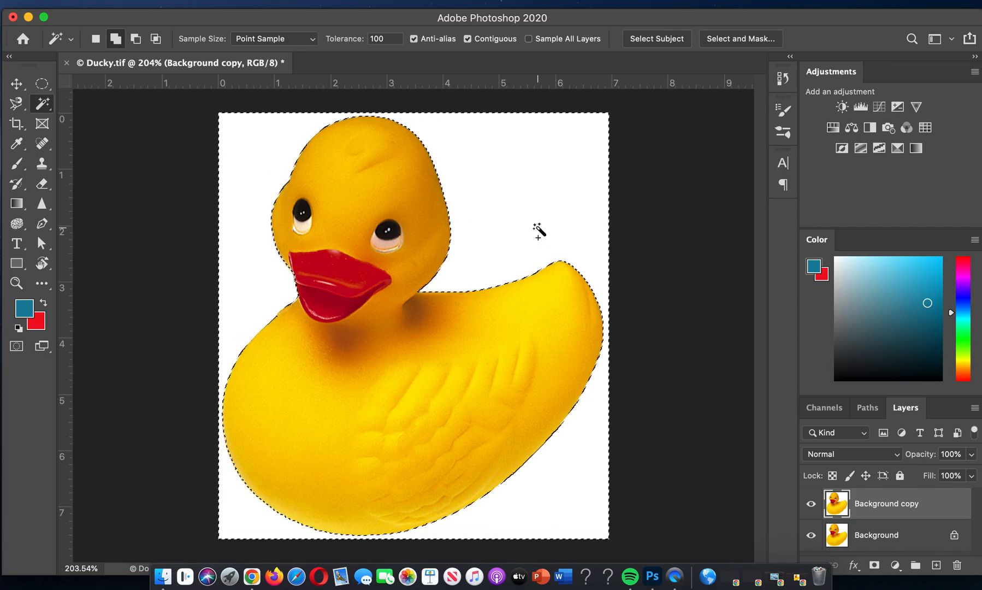
pyautogui.press('Delete')
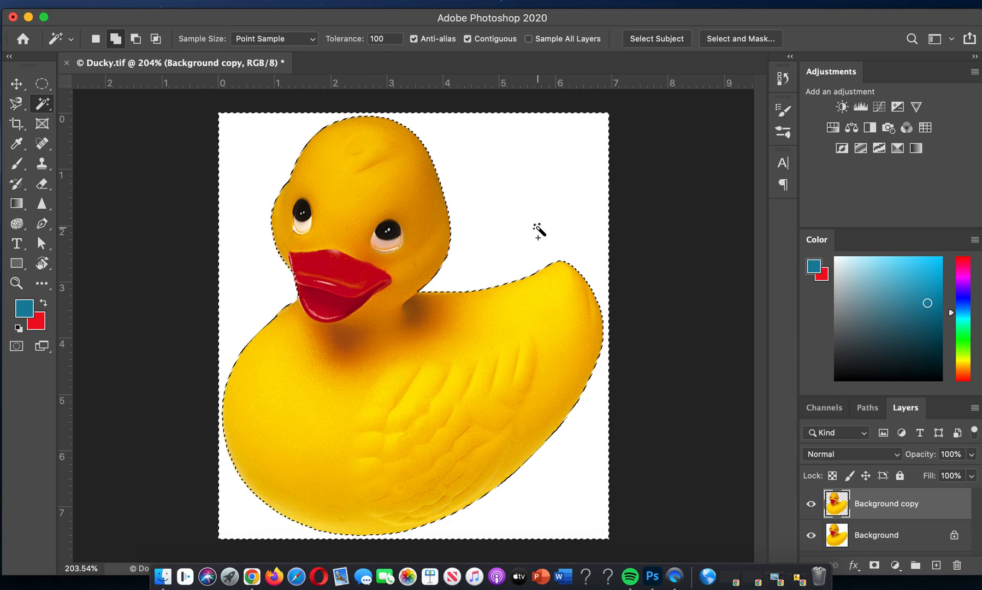
pyautogui.click(811, 534)
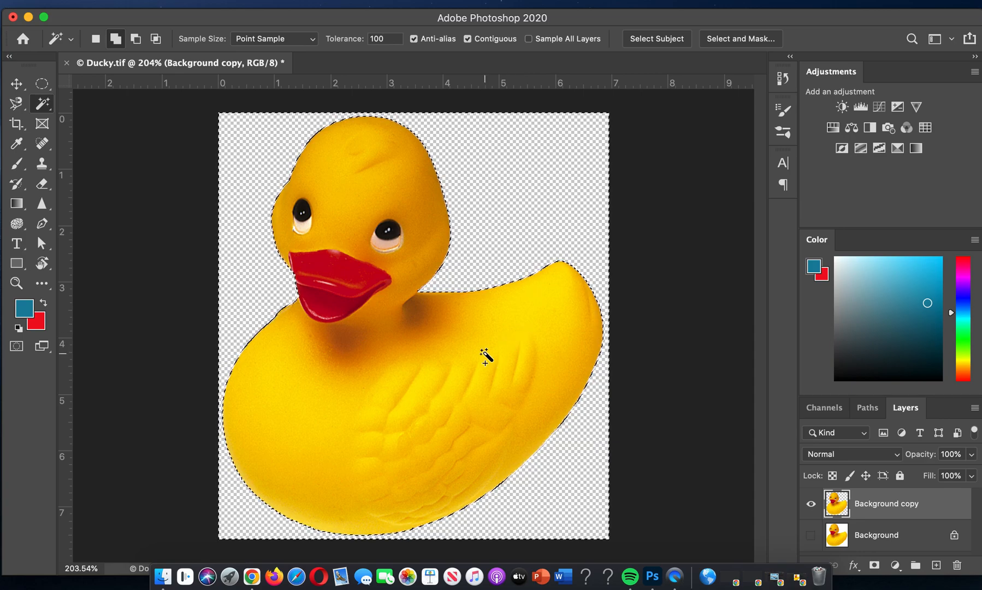
# Undo the background deletion and invert the selection so that the duck is selected.
pyautogui.press('super+z')
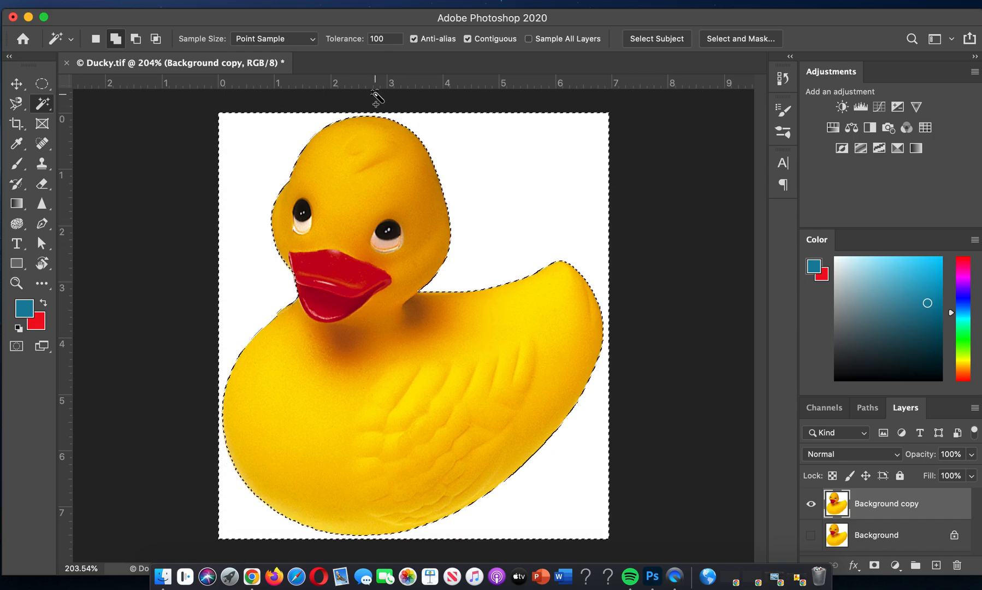
pyautogui.click(308, 0)
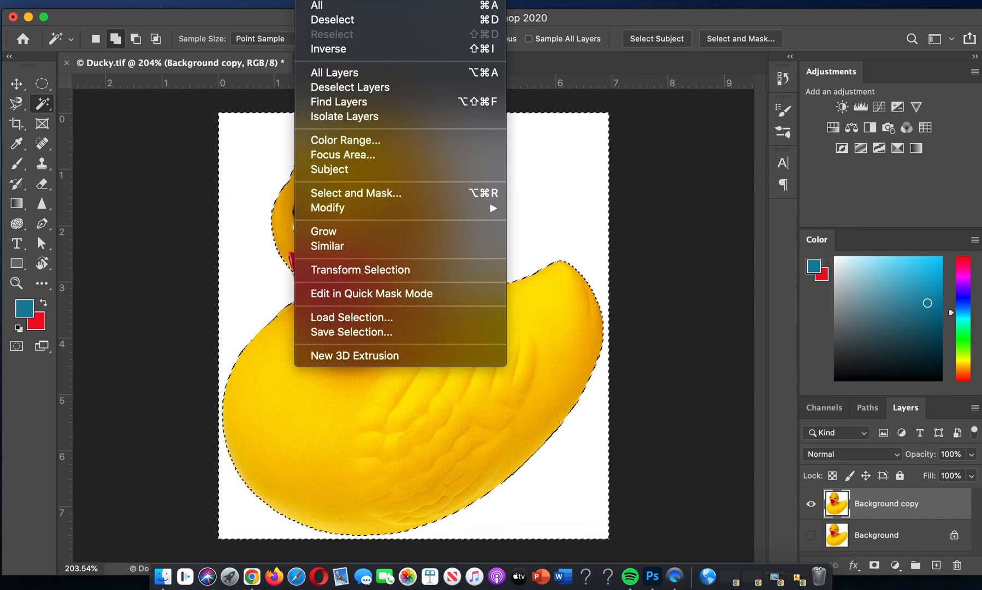
pyautogui.click(316, 49)
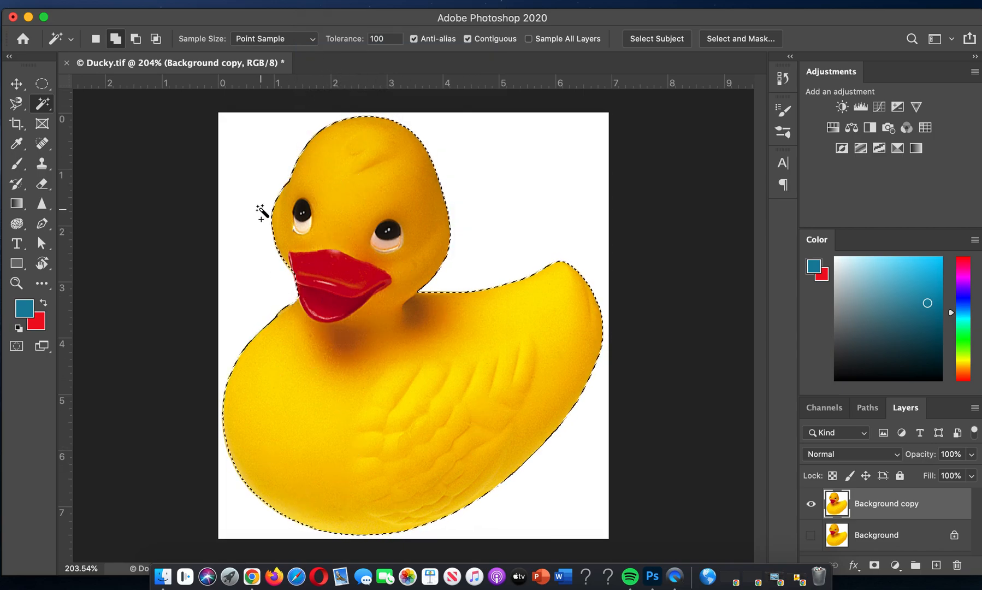
# Copy the selected duck, paste it as a new layer, and hide the Background copy layer.
pyautogui.click(158, 1)
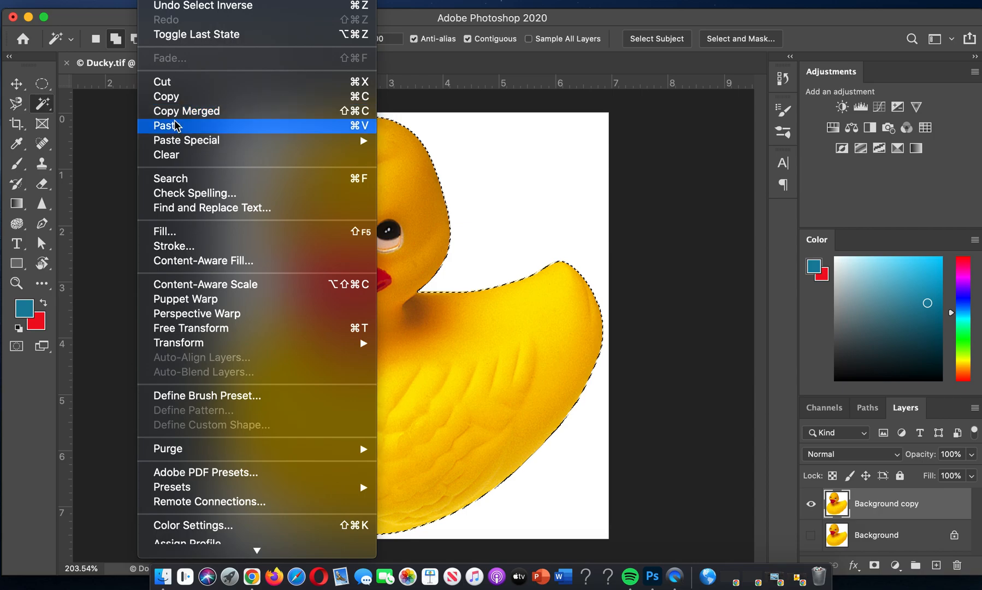
pyautogui.click(171, 103)
pyautogui.click(158, 1)
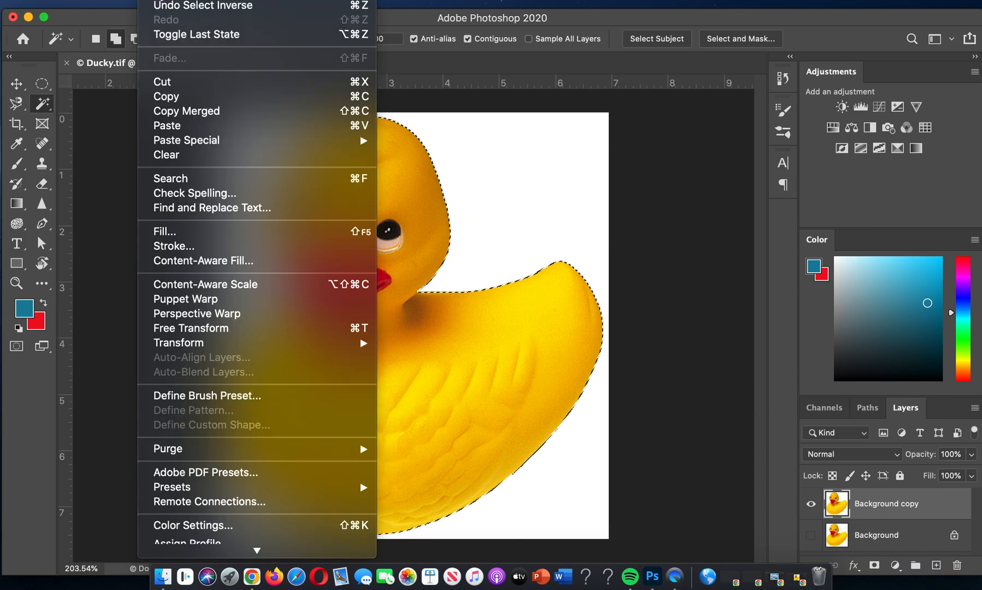
pyautogui.click(172, 125)
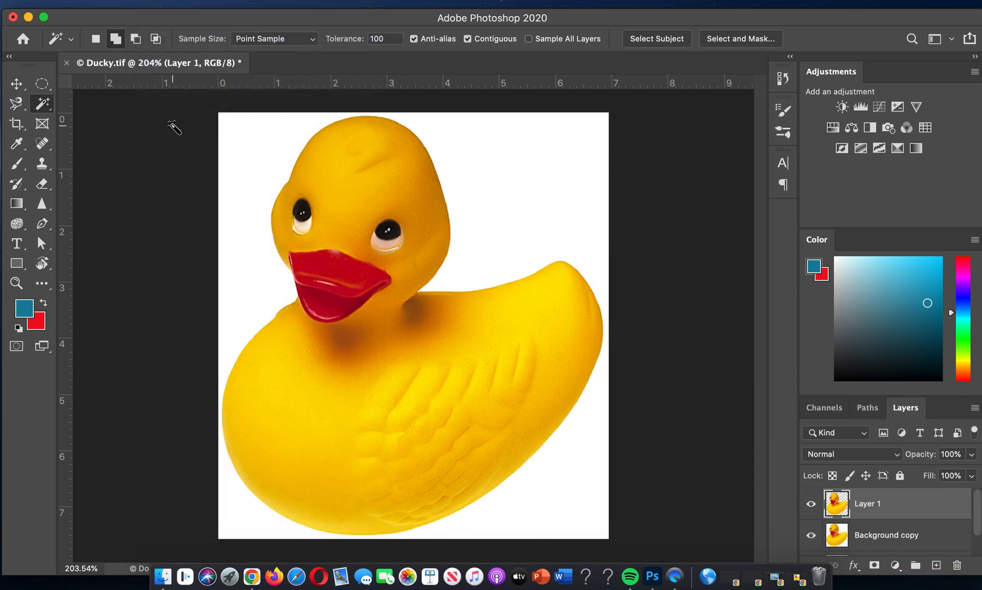
pyautogui.click(812, 536)
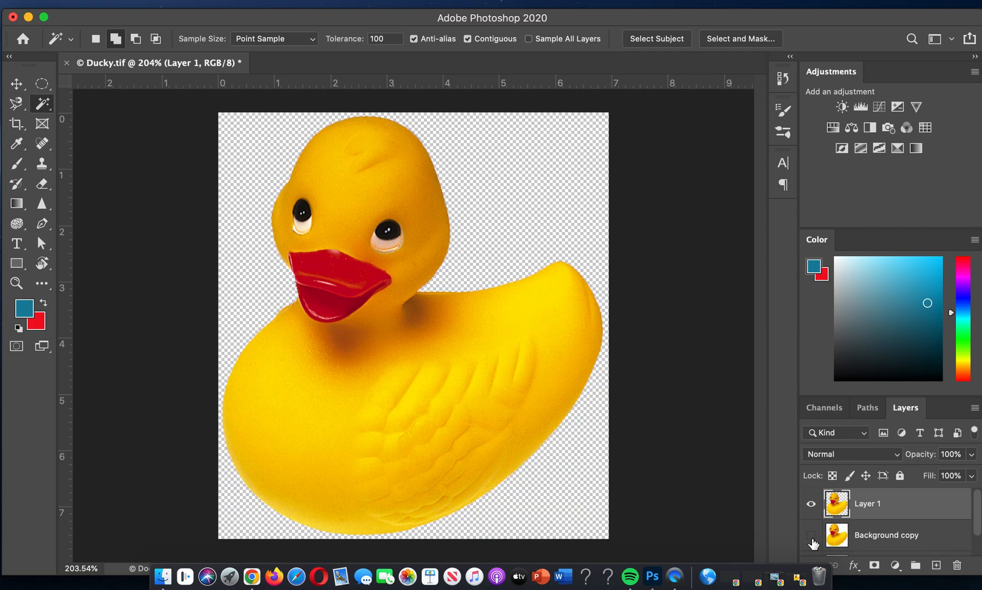
# Shift the cut-out duck around the canvas with the Move tool and place it back near its original position.
pyautogui.click(16, 82)
pyautogui.moveTo(298, 355); pyautogui.dragTo(259, 333)
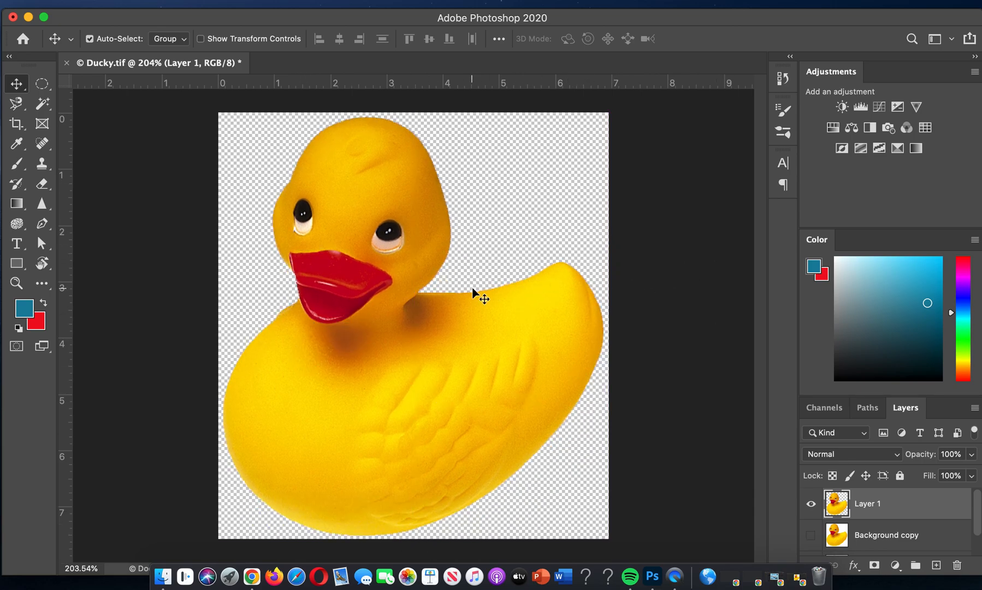
pyautogui.moveTo(450, 346)
pyautogui.mouseDown()
pyautogui.moveTo(428, 365)
pyautogui.moveTo(482, 355)
pyautogui.moveTo(459, 341)
pyautogui.moveTo(453, 349)
pyautogui.mouseUp()
# Open the photo bird2.jpg from the Downloads folder.
pyautogui.click(121, 1)
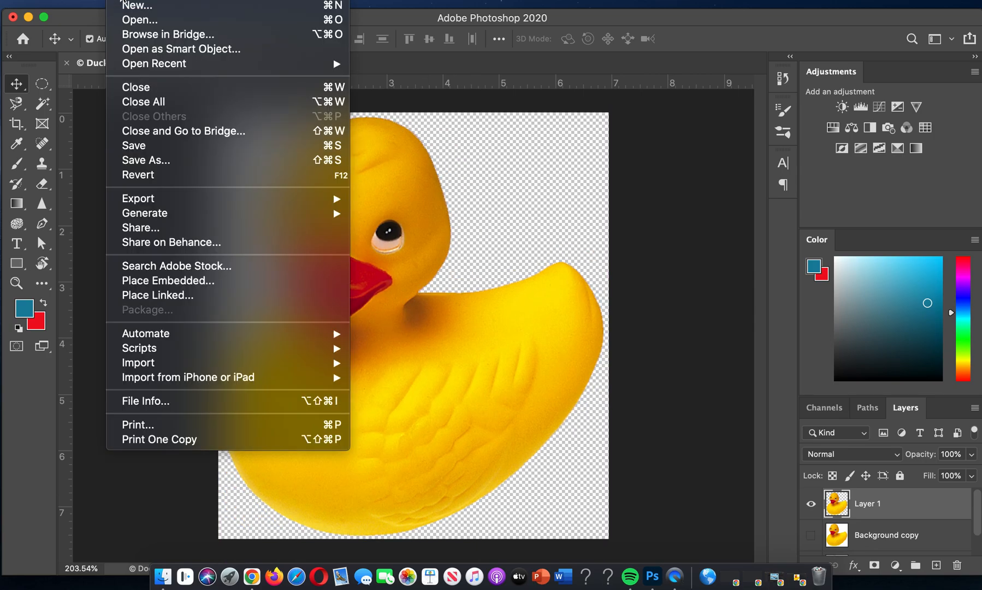
pyautogui.click(133, 21)
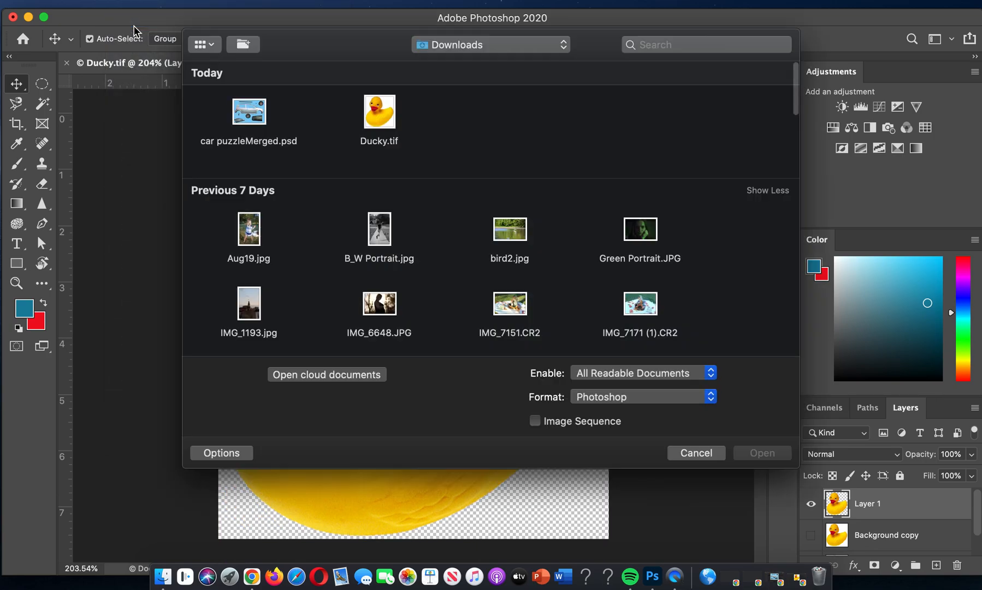
pyautogui.click(259, 236)
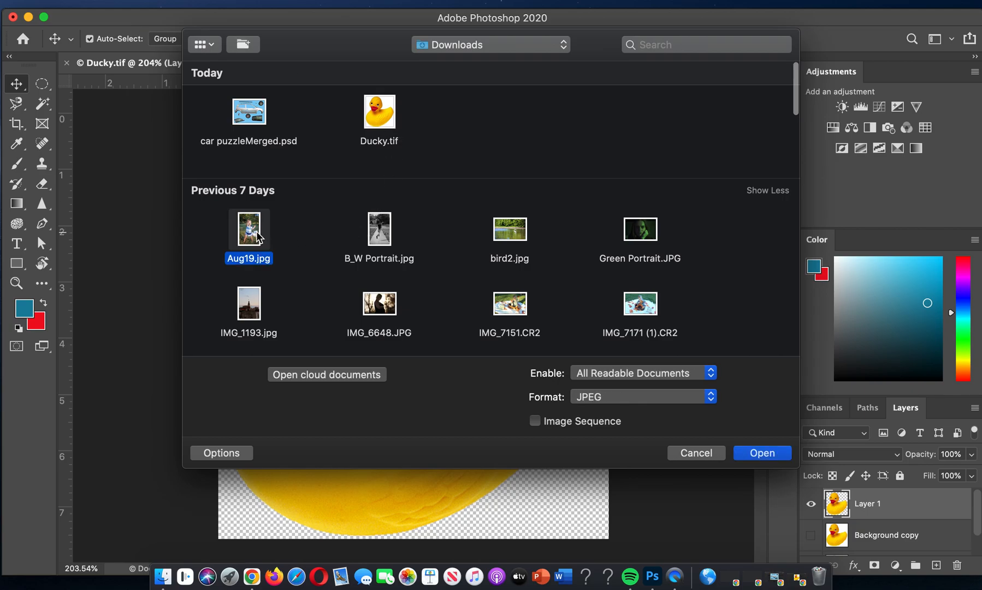
pyautogui.click(522, 229)
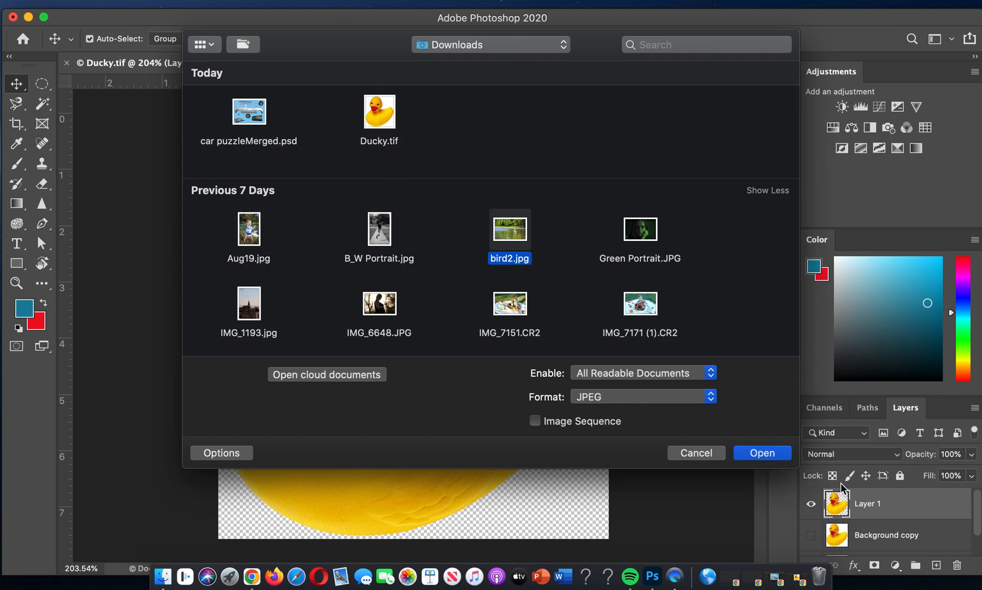
pyautogui.click(768, 457)
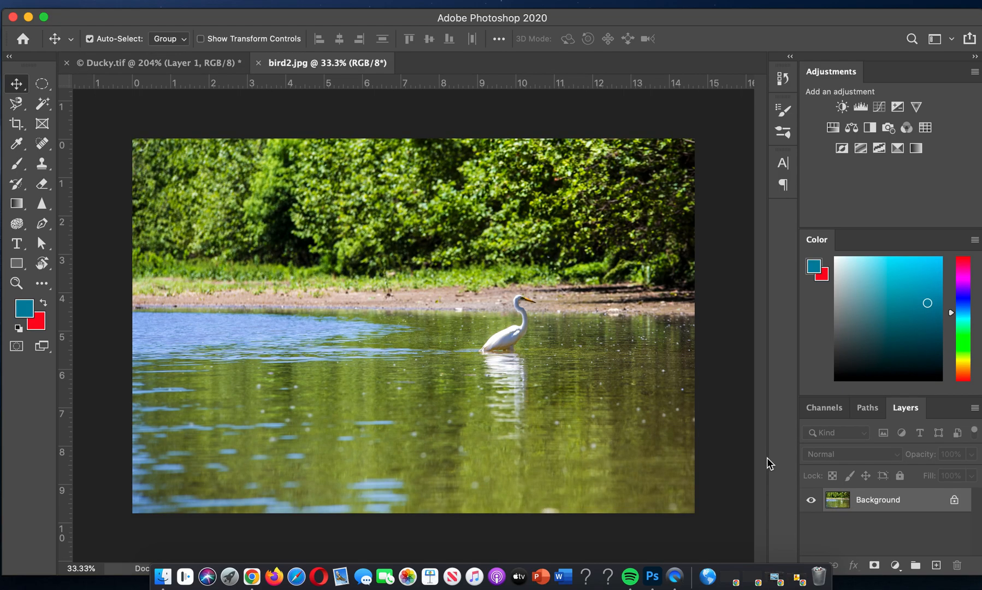
# Move the cut-out duck from Ducky.tif into bird2.jpg with the Move tool, accepting the colour profile conversion.
pyautogui.click(226, 63)
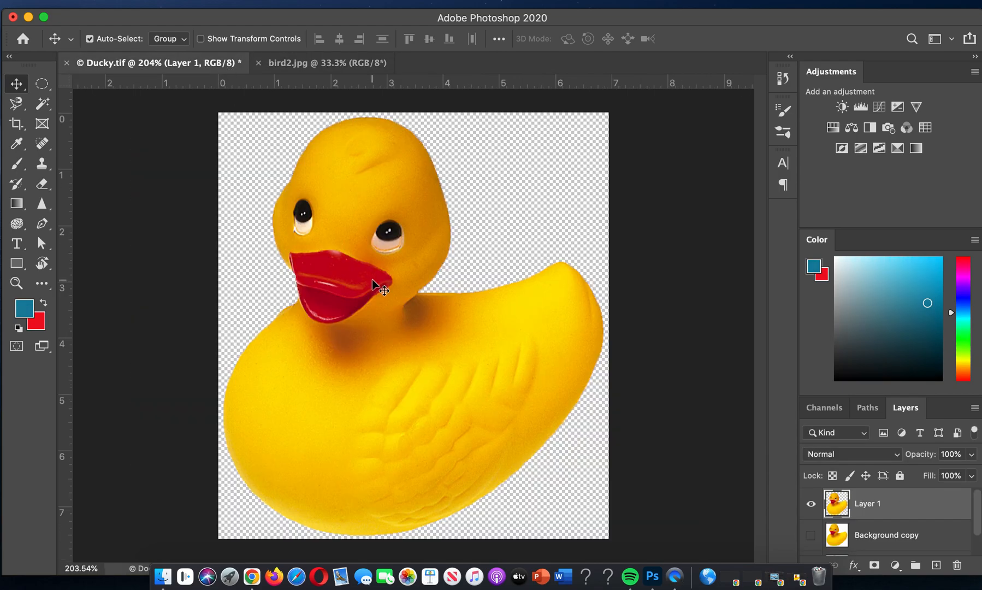
pyautogui.moveTo(369, 236); pyautogui.dragTo(355, 105)
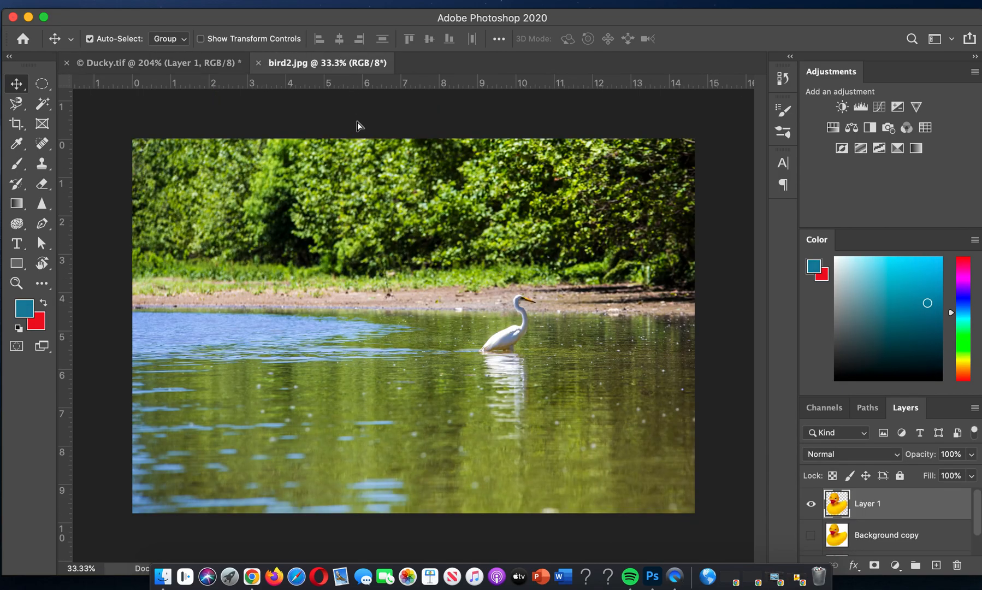
pyautogui.moveTo(397, 318); pyautogui.dragTo(387, 359)
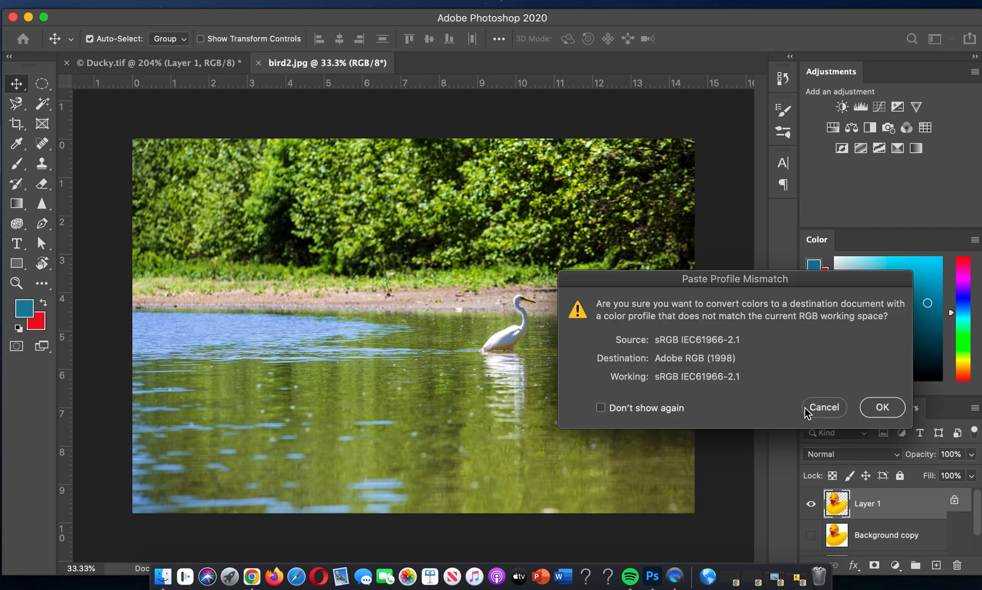
pyautogui.click(877, 399)
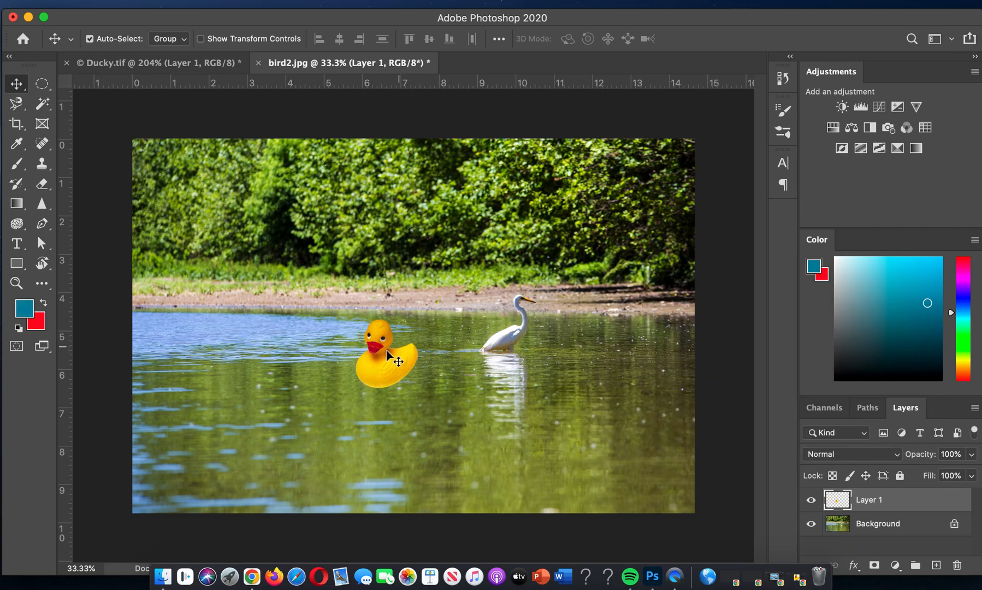
# Scale the duck in bird2.jpg to about double its size with Free Transform and place it on the water in the foreground.
pyautogui.moveTo(381, 370); pyautogui.dragTo(307, 429)
pyautogui.press('super+t')
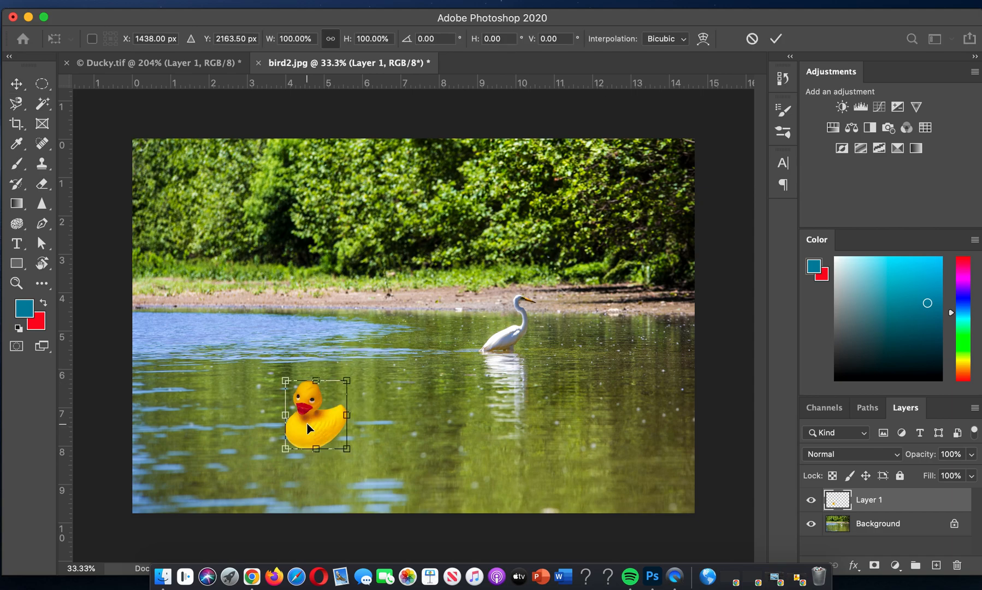
pyautogui.moveTo(347, 380); pyautogui.dragTo(428, 329)
pyautogui.press('Return')
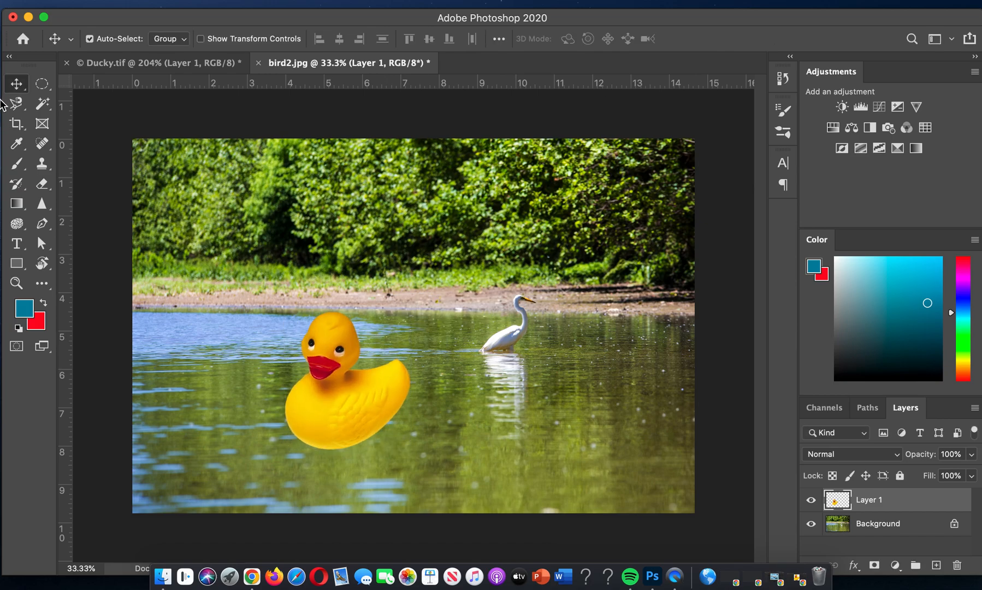
pyautogui.moveTo(360, 430); pyautogui.dragTo(389, 451)
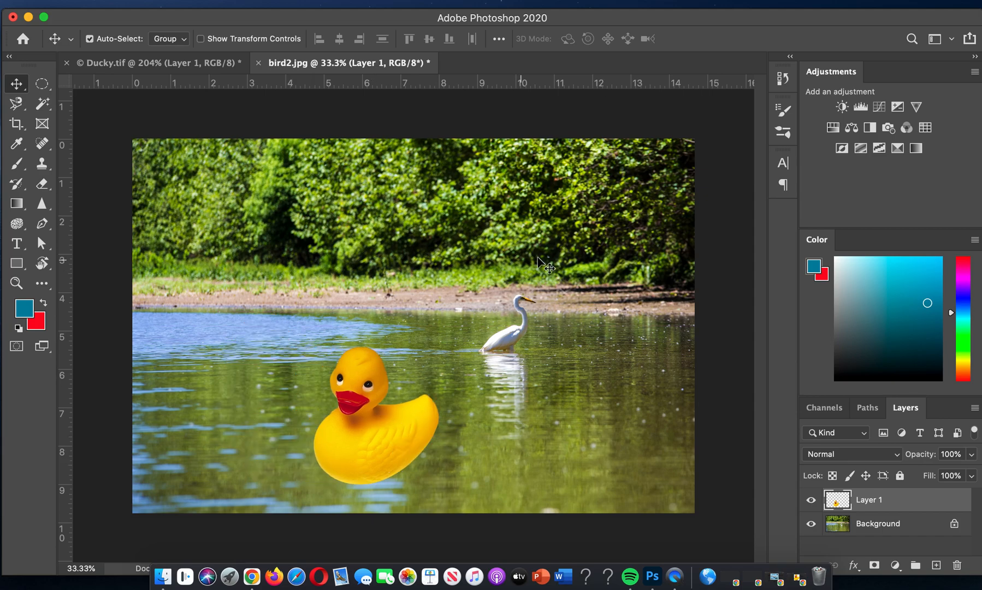
# Delete the cut-out duck layer from Ducky.tif and show the Background copy layer.
pyautogui.click(212, 62)
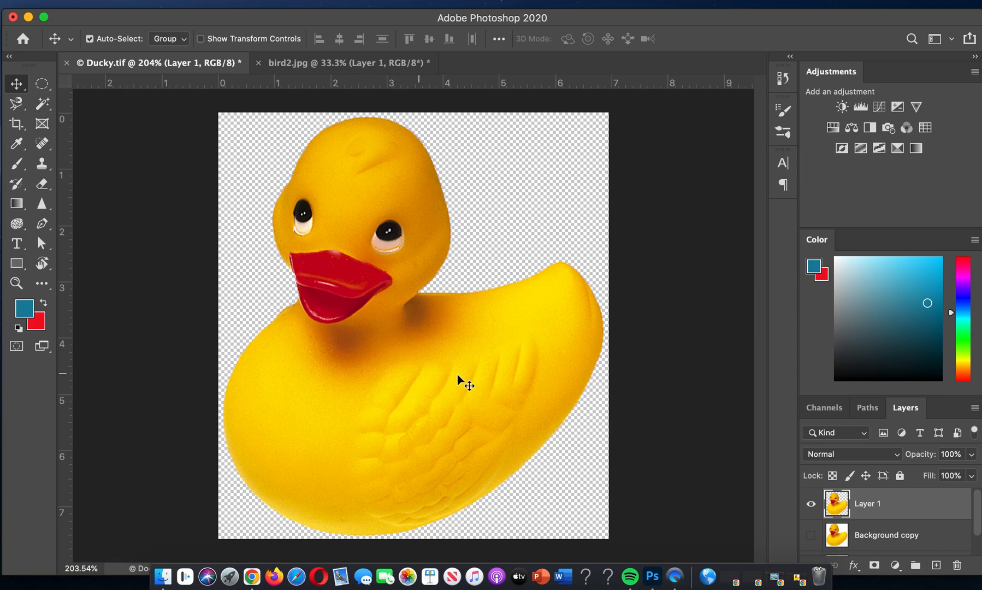
pyautogui.moveTo(895, 504); pyautogui.dragTo(956, 564)
pyautogui.click(811, 504)
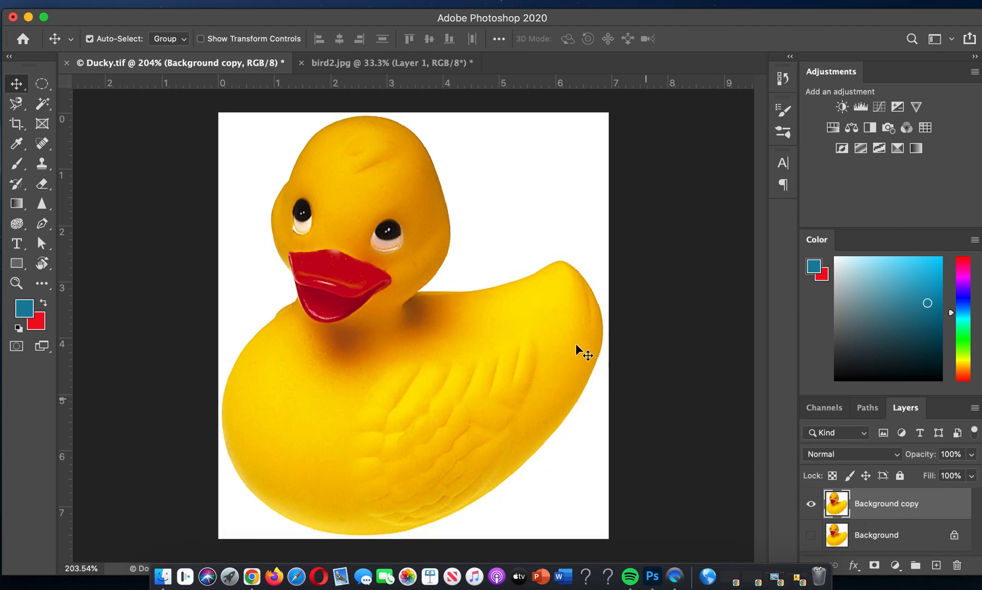
# Select the duck's head with the Object Selection tool in Rectangle mode, and deselect it.
pyautogui.click(43, 105)
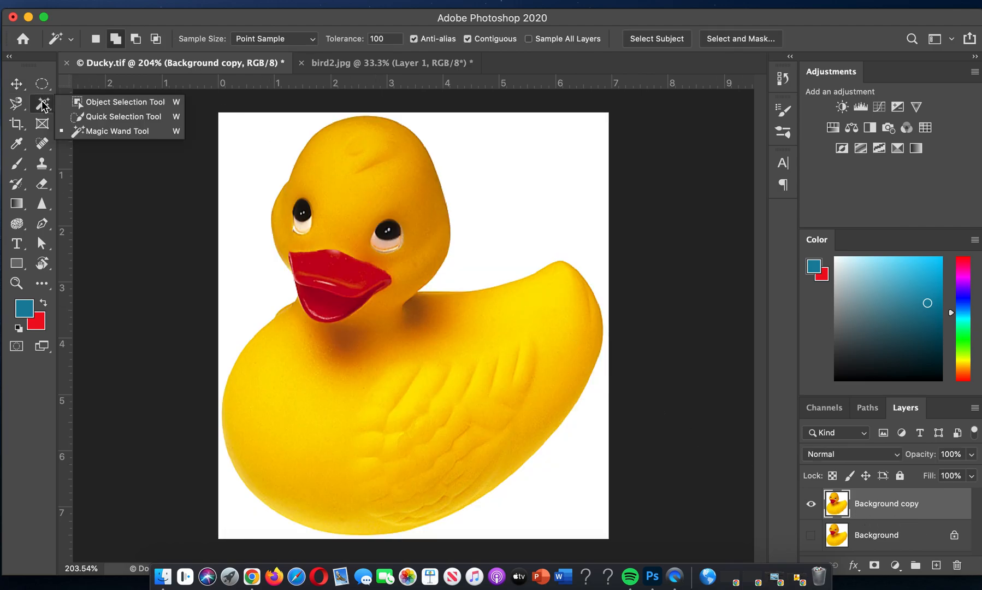
pyautogui.click(105, 106)
pyautogui.moveTo(254, 128); pyautogui.dragTo(448, 361)
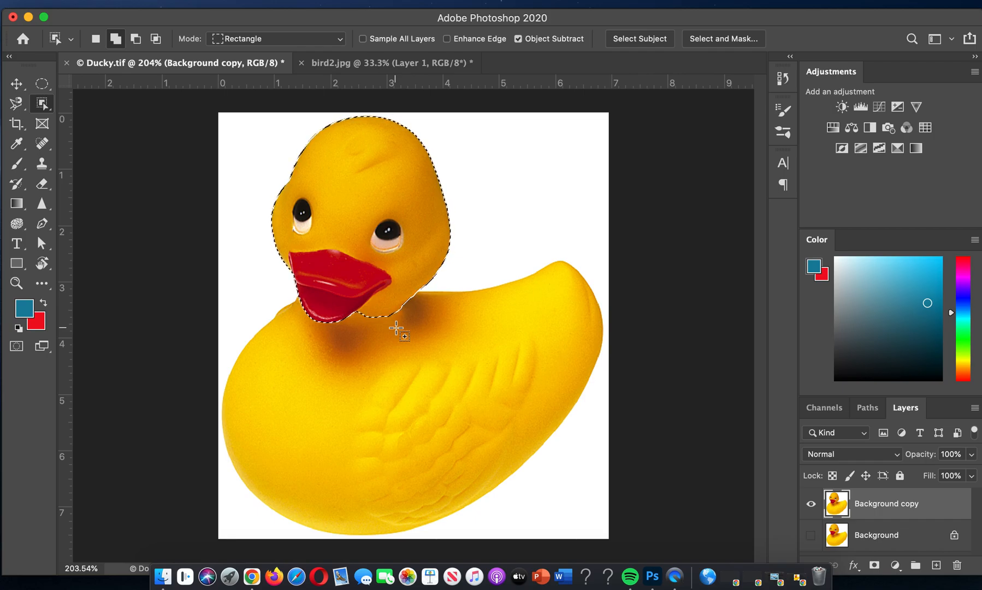
pyautogui.press('super+d')
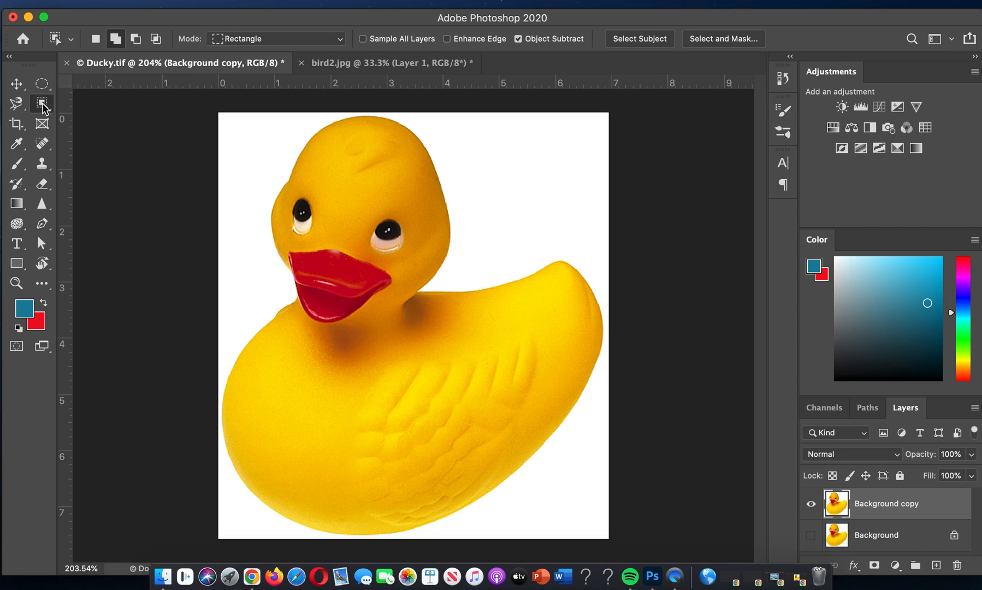
# Switch to the Quick Selection tool and select the whole duck with Select Subject.
pyautogui.moveTo(44, 109); pyautogui.dragTo(88, 116)
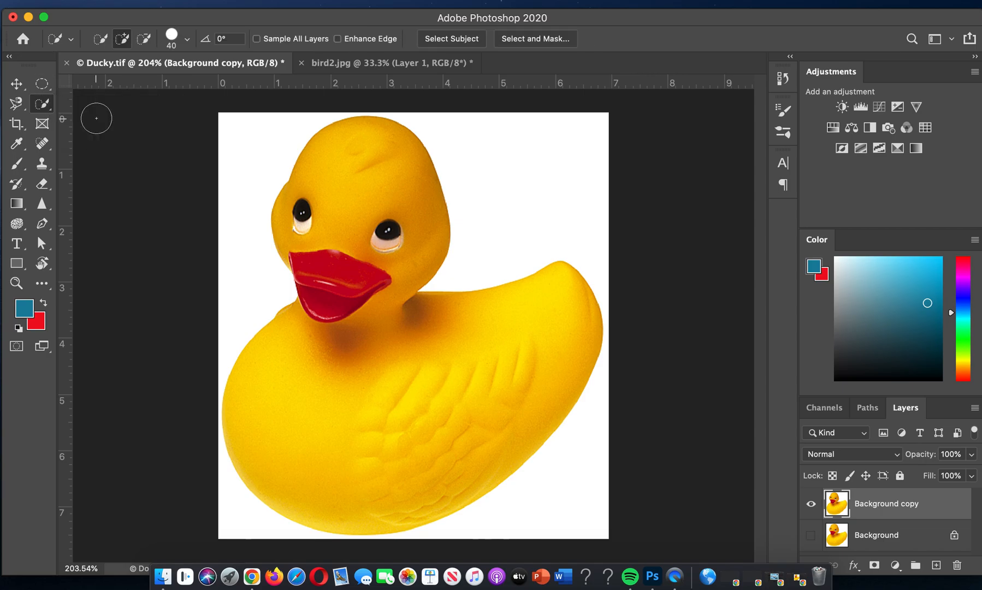
pyautogui.click(447, 39)
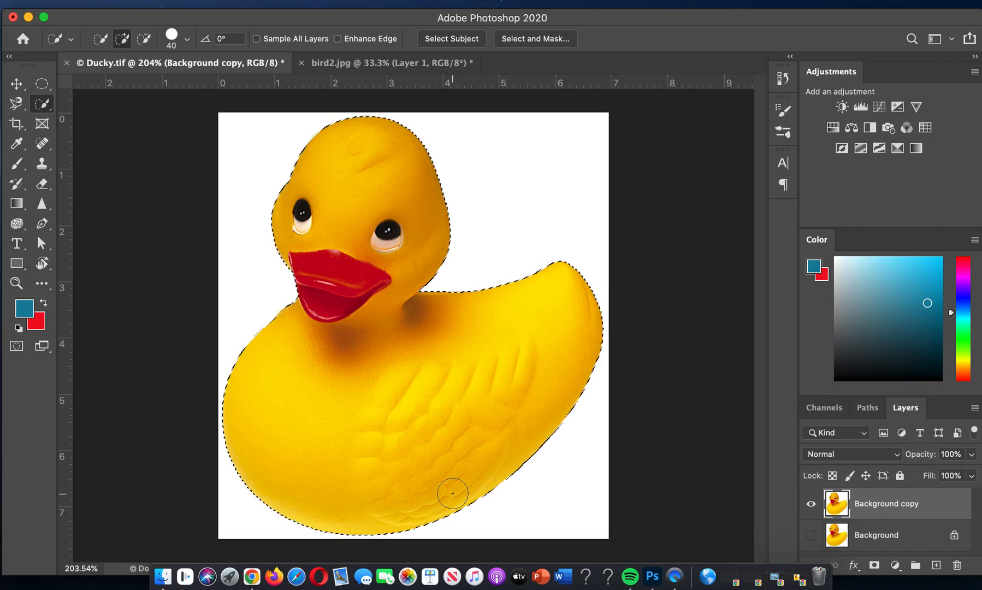
# Move the selected duck into bird2.jpg, accept the colour profile conversion, and place it on the water below the white bird.
pyautogui.click(16, 83)
pyautogui.moveTo(408, 311); pyautogui.dragTo(397, 75)
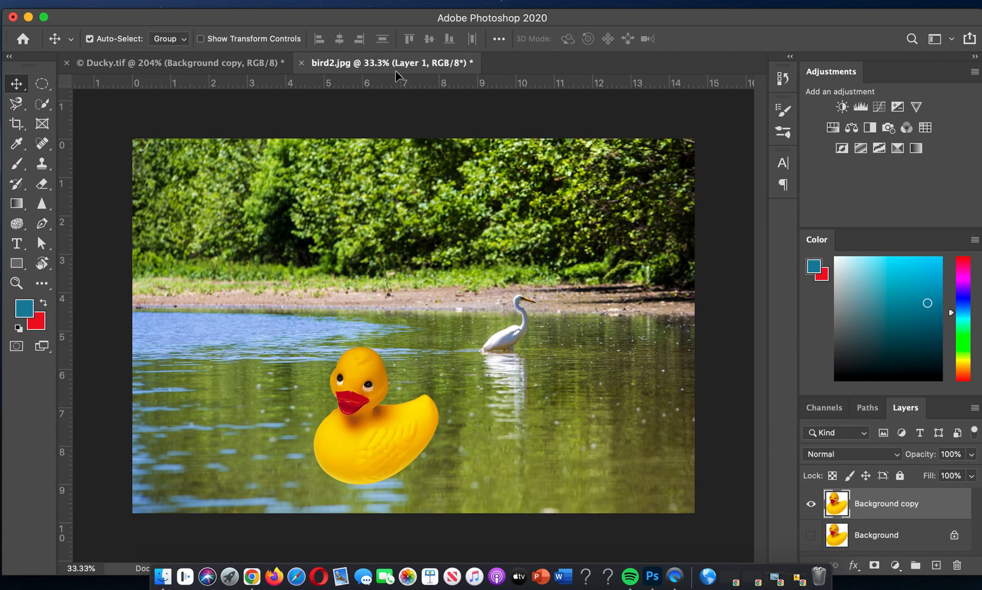
pyautogui.moveTo(402, 312); pyautogui.dragTo(402, 312)
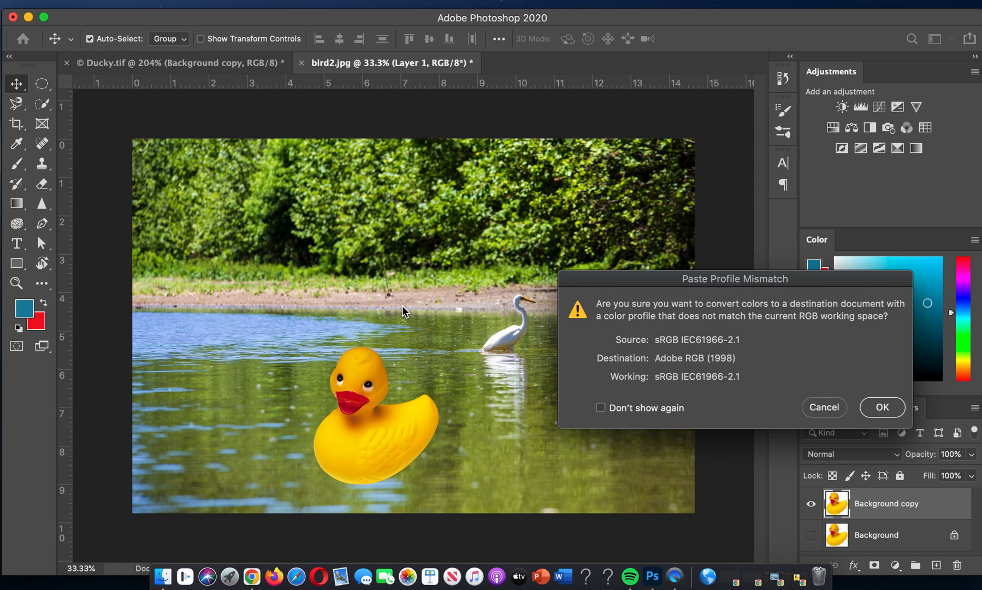
pyautogui.click(876, 416)
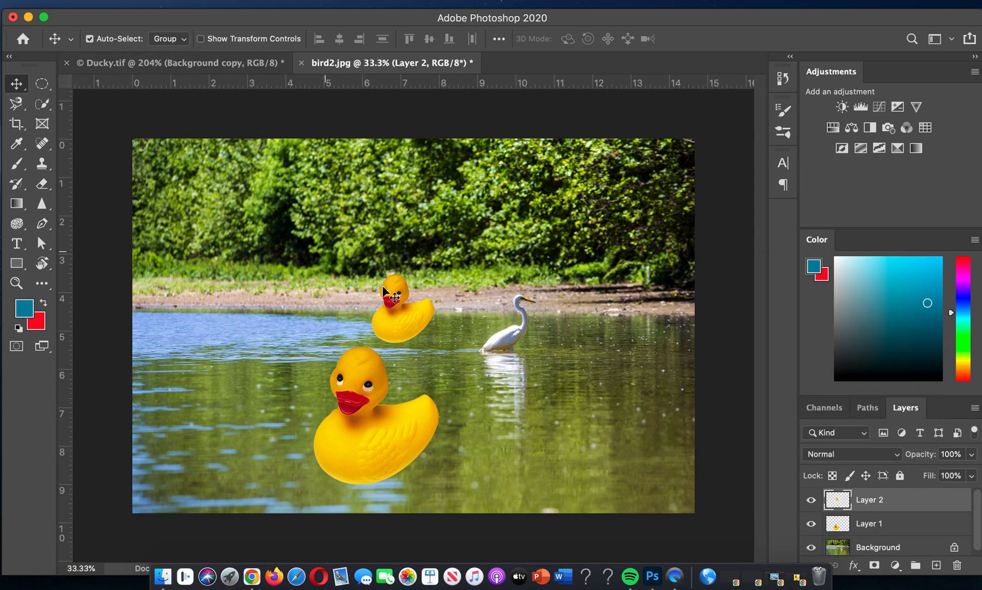
pyautogui.moveTo(393, 299); pyautogui.dragTo(531, 402)
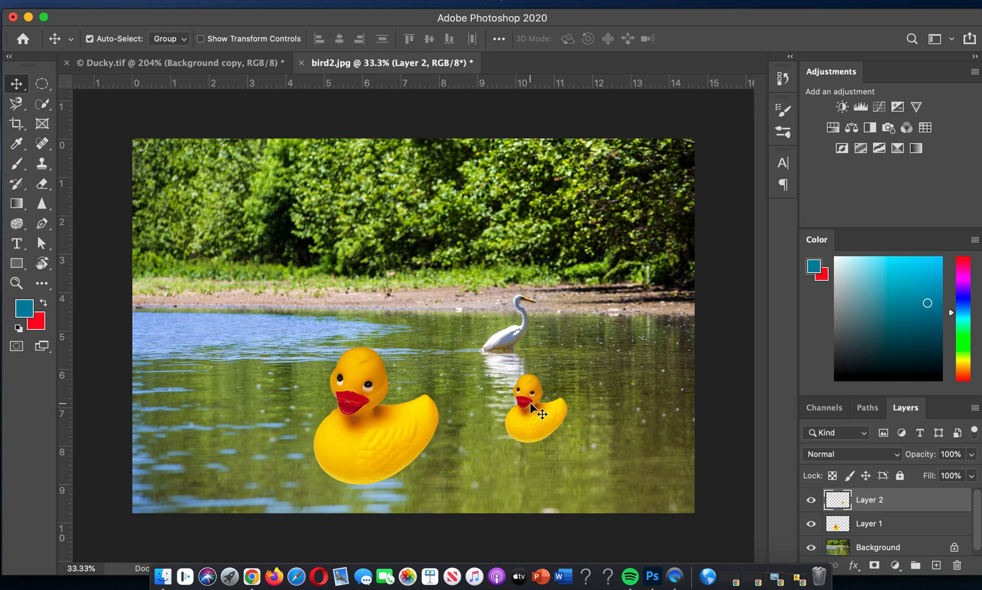